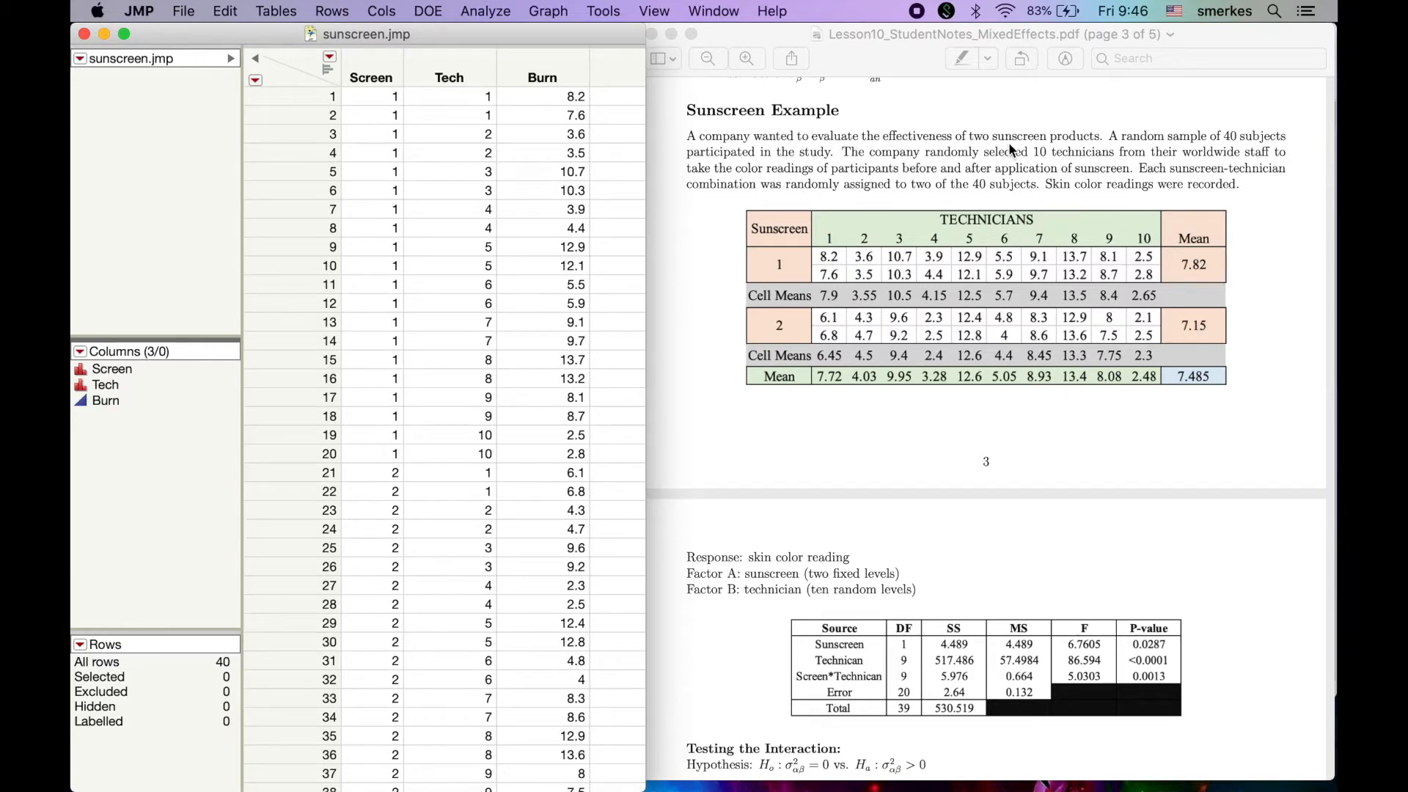
Read the Sunscreen Example in the PDF notes, selecting the passages on the randomly chosen technicians and the assigned sunscreen-technician combinations
left_click(1083, 138)
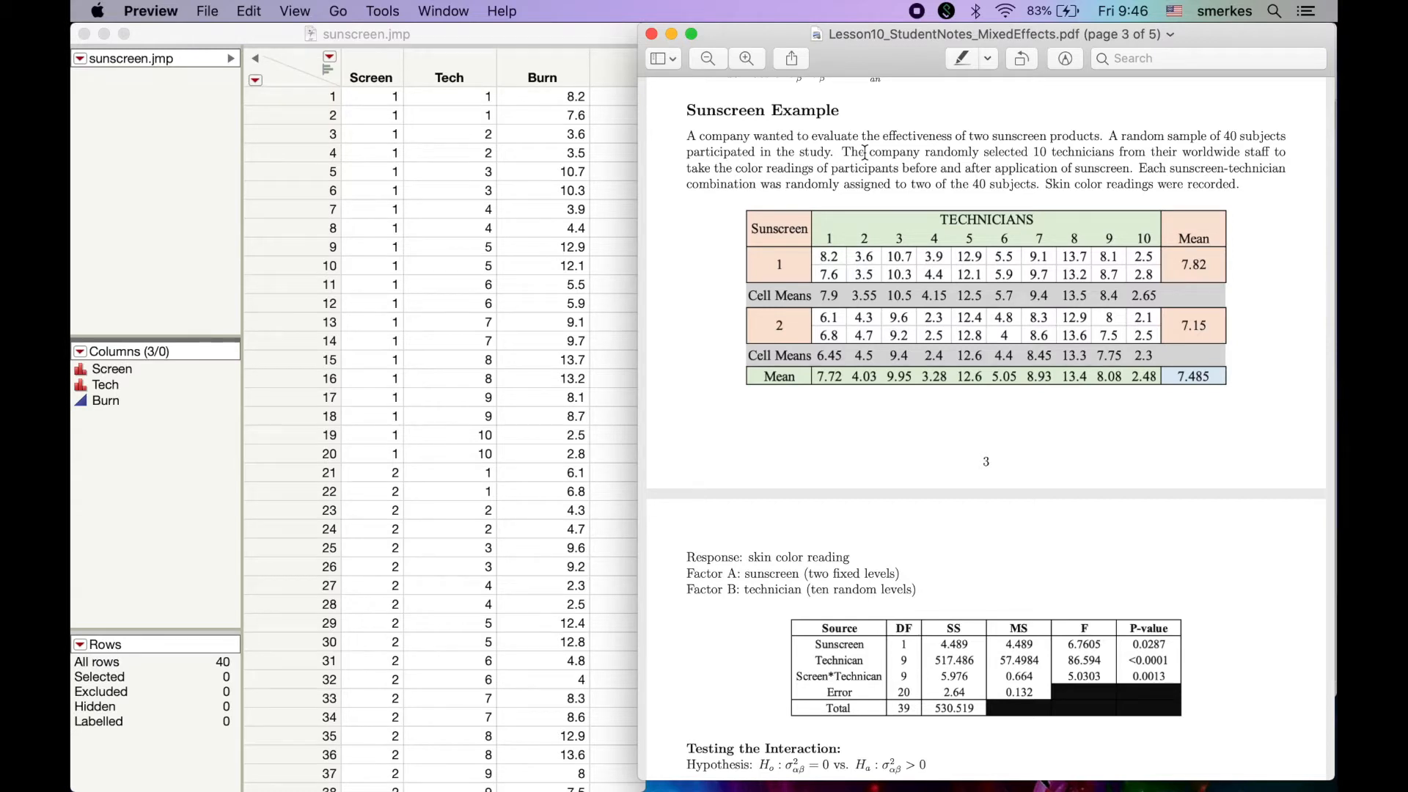
left_click_drag(869, 152, 1273, 149)
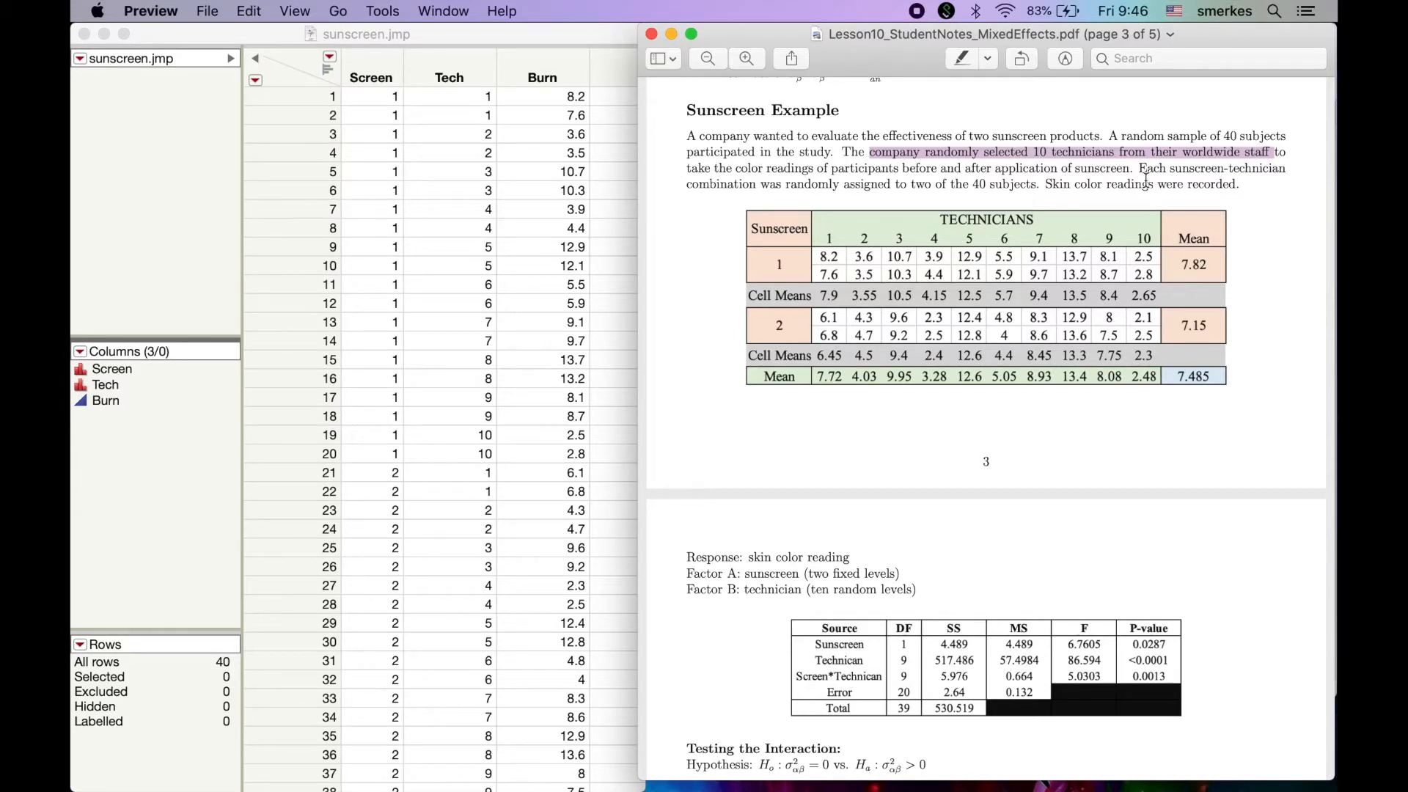
left_click_drag(1139, 168, 936, 184)
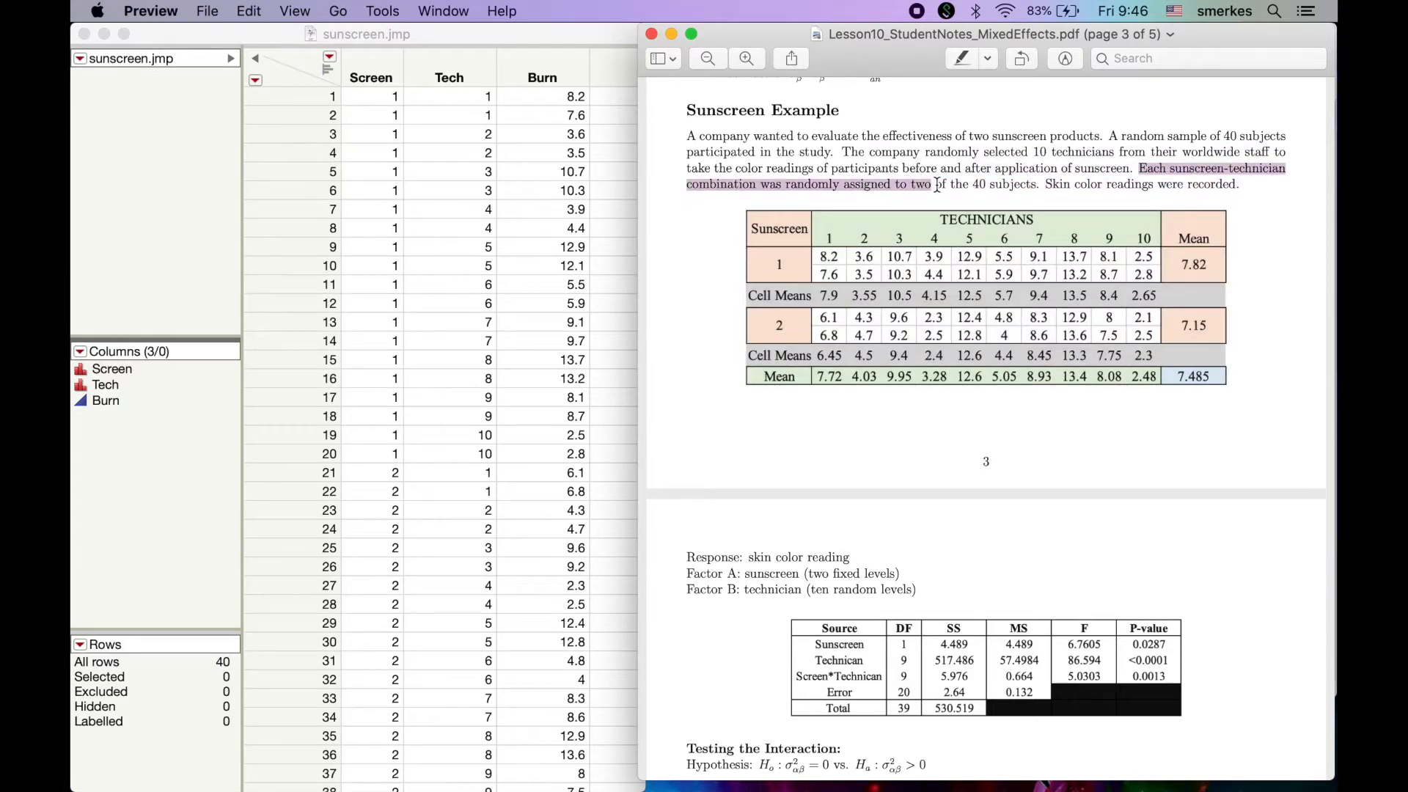
Switch to JMP, start a Fit Model analysis on the sunscreen data table and assign Burn as the Y response
left_click(474, 32)
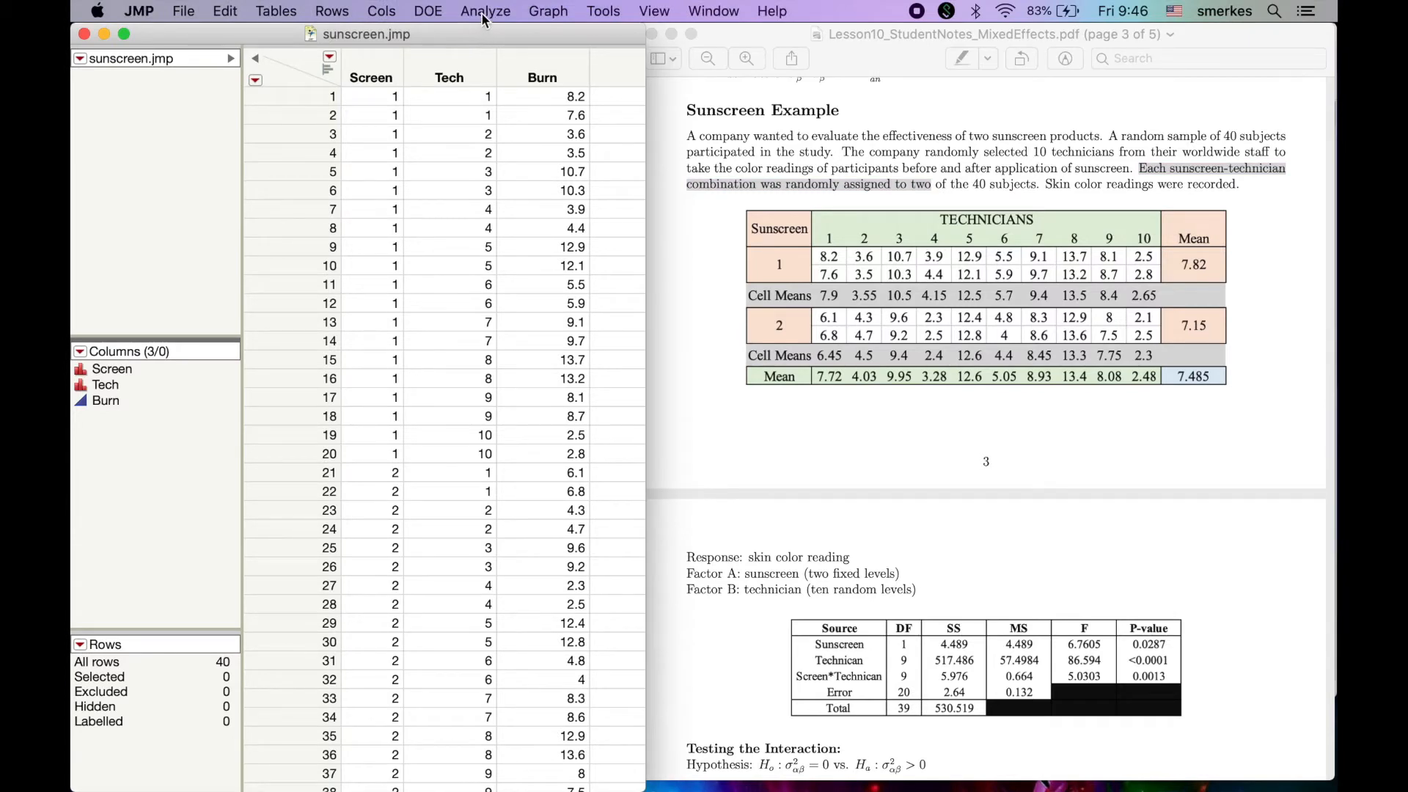
left_click(484, 18)
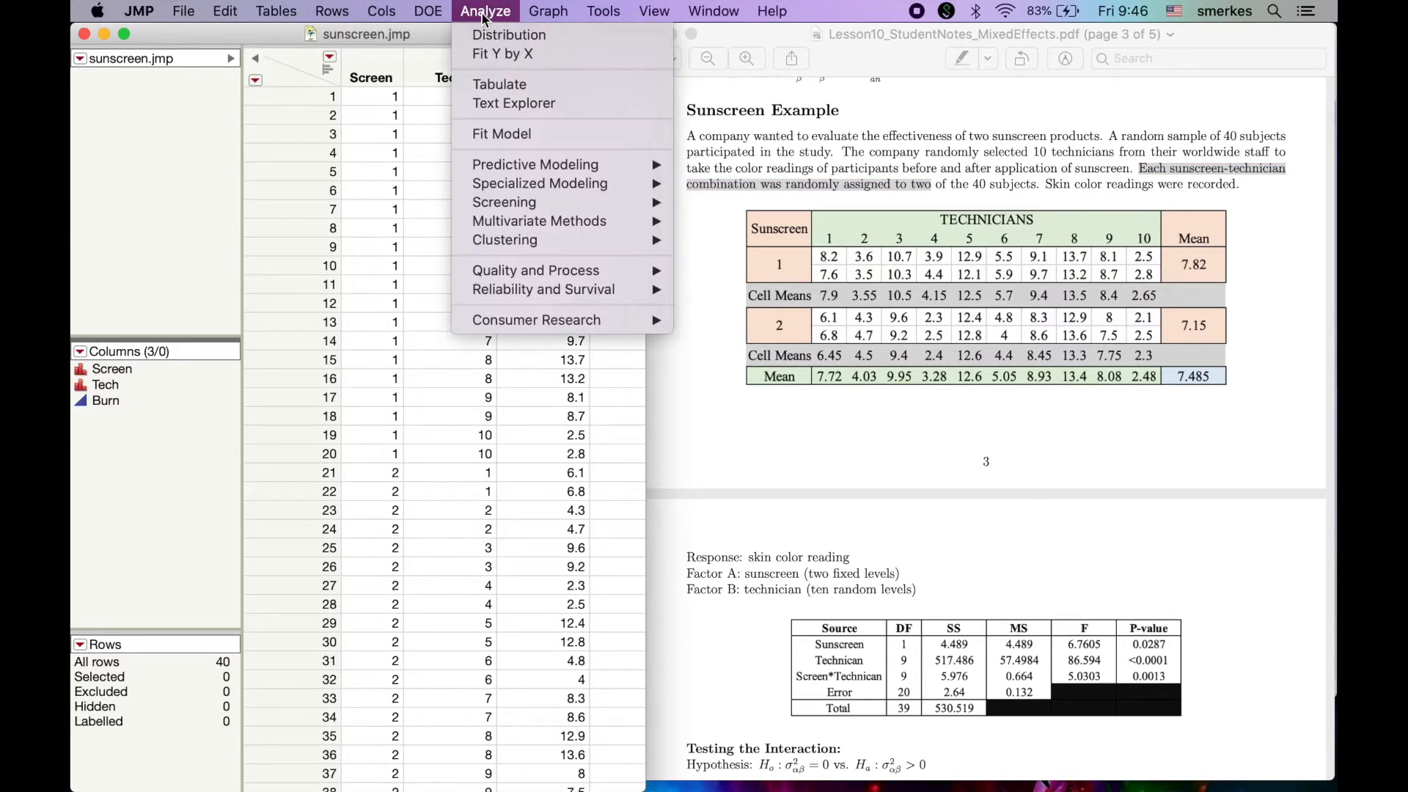
left_click(496, 139)
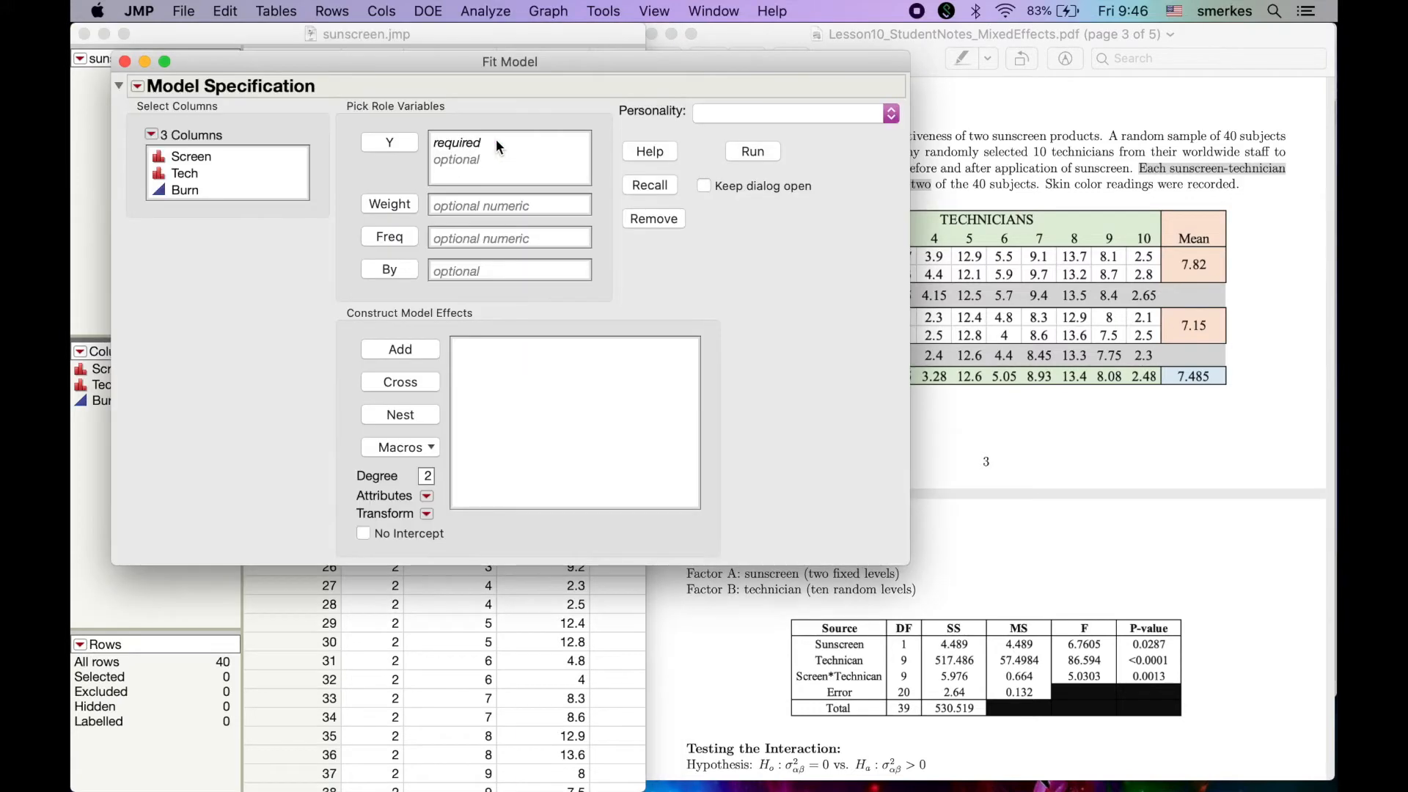
left_click(229, 192)
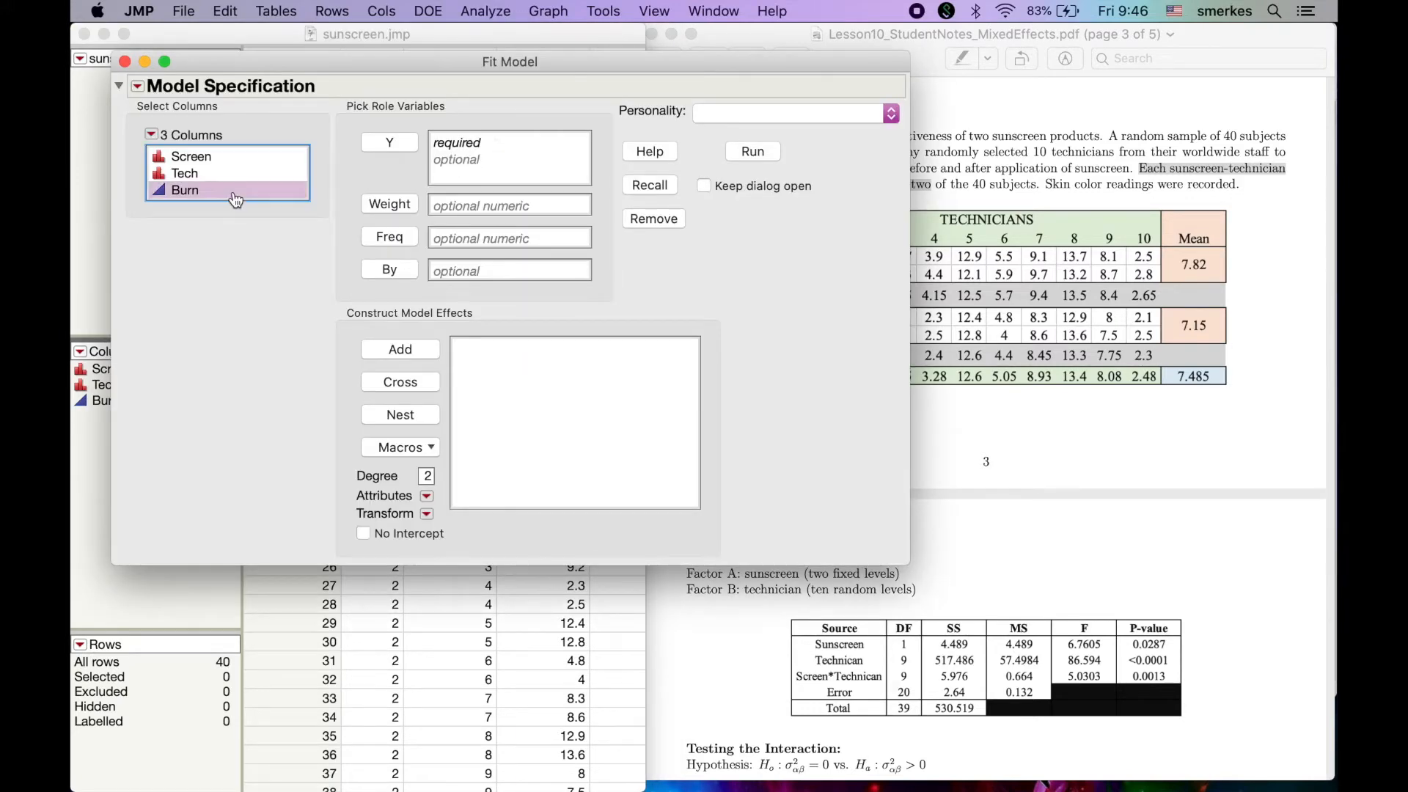
left_click(391, 145)
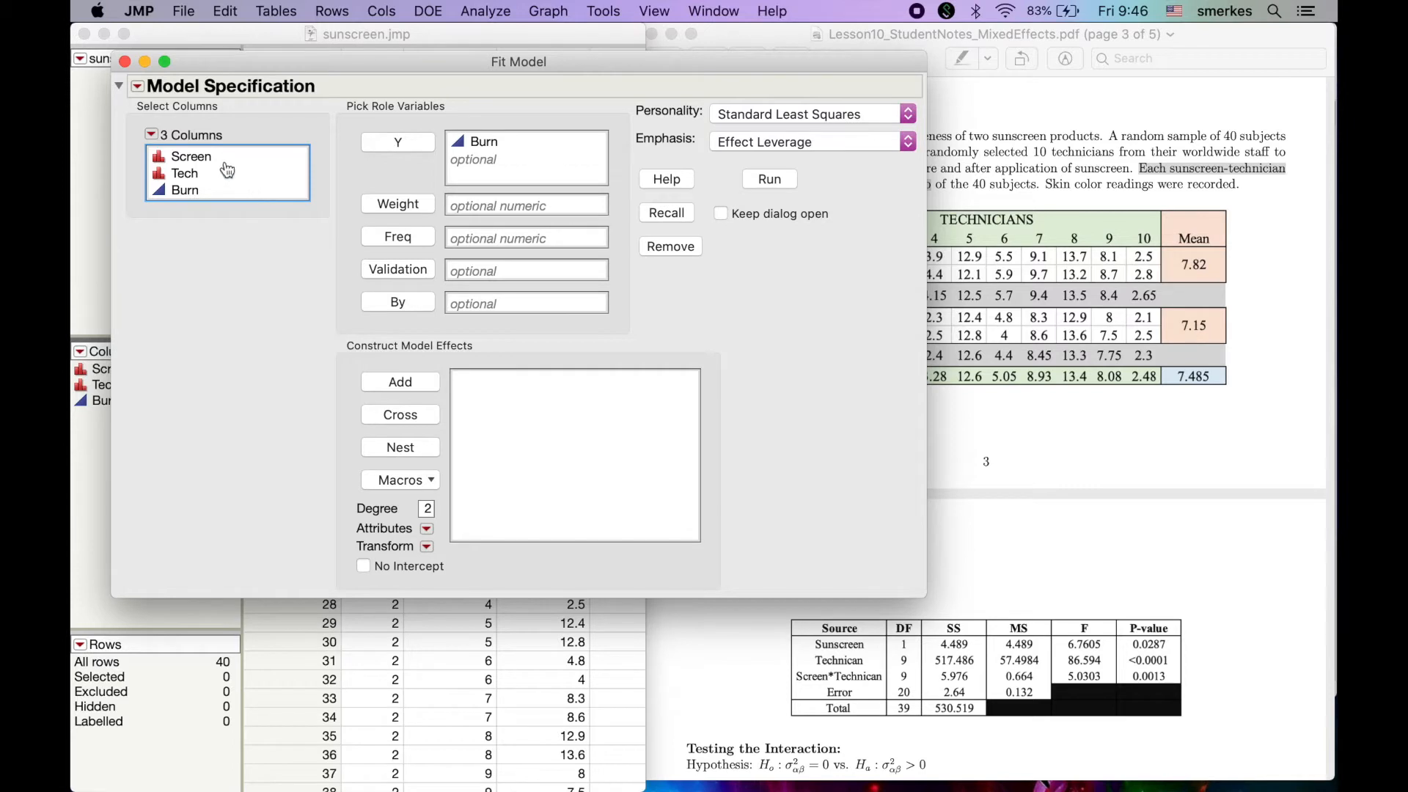
Add Screen and Tech to the model effects as a full factorial, including their interaction
left_click_drag(223, 162, 223, 166)
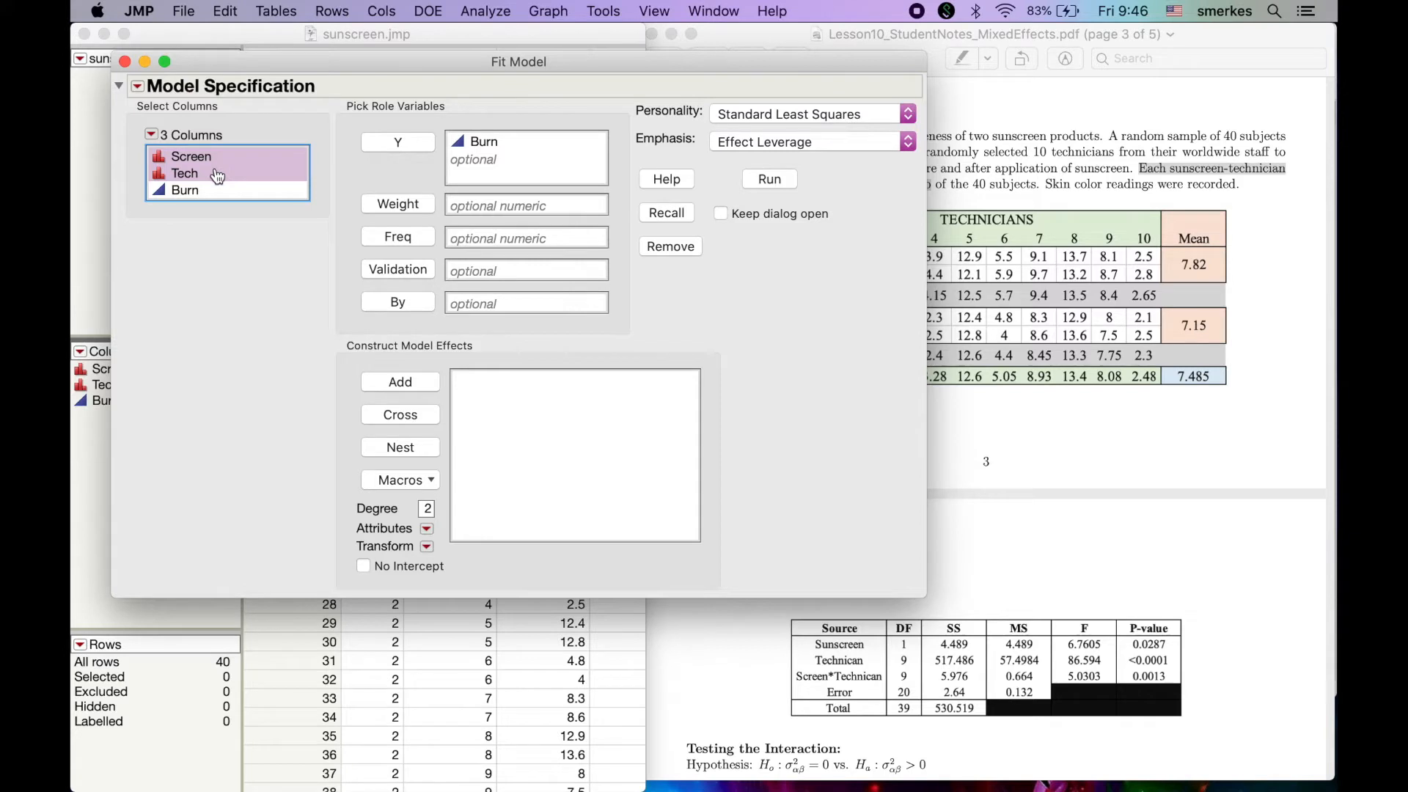
left_click(402, 482)
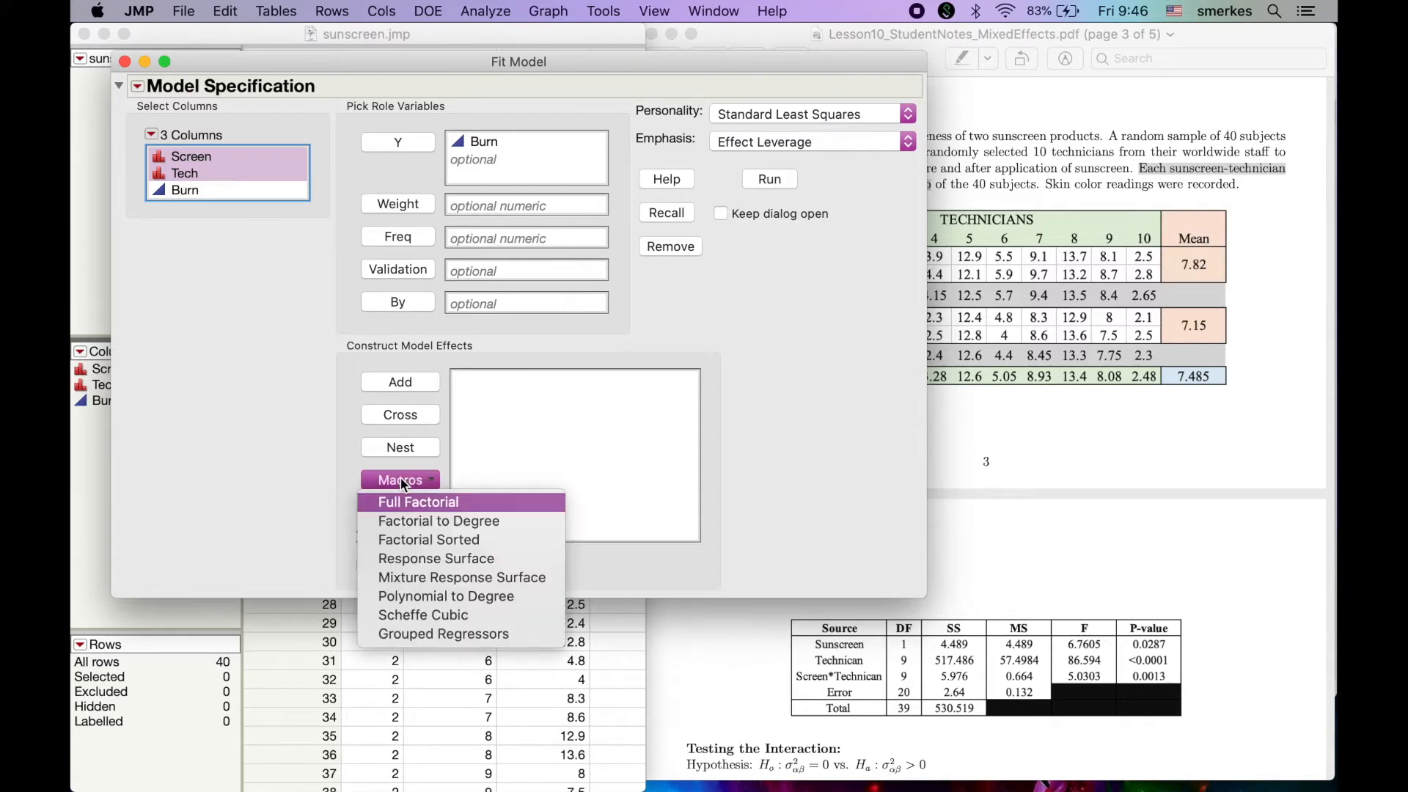
left_click(404, 502)
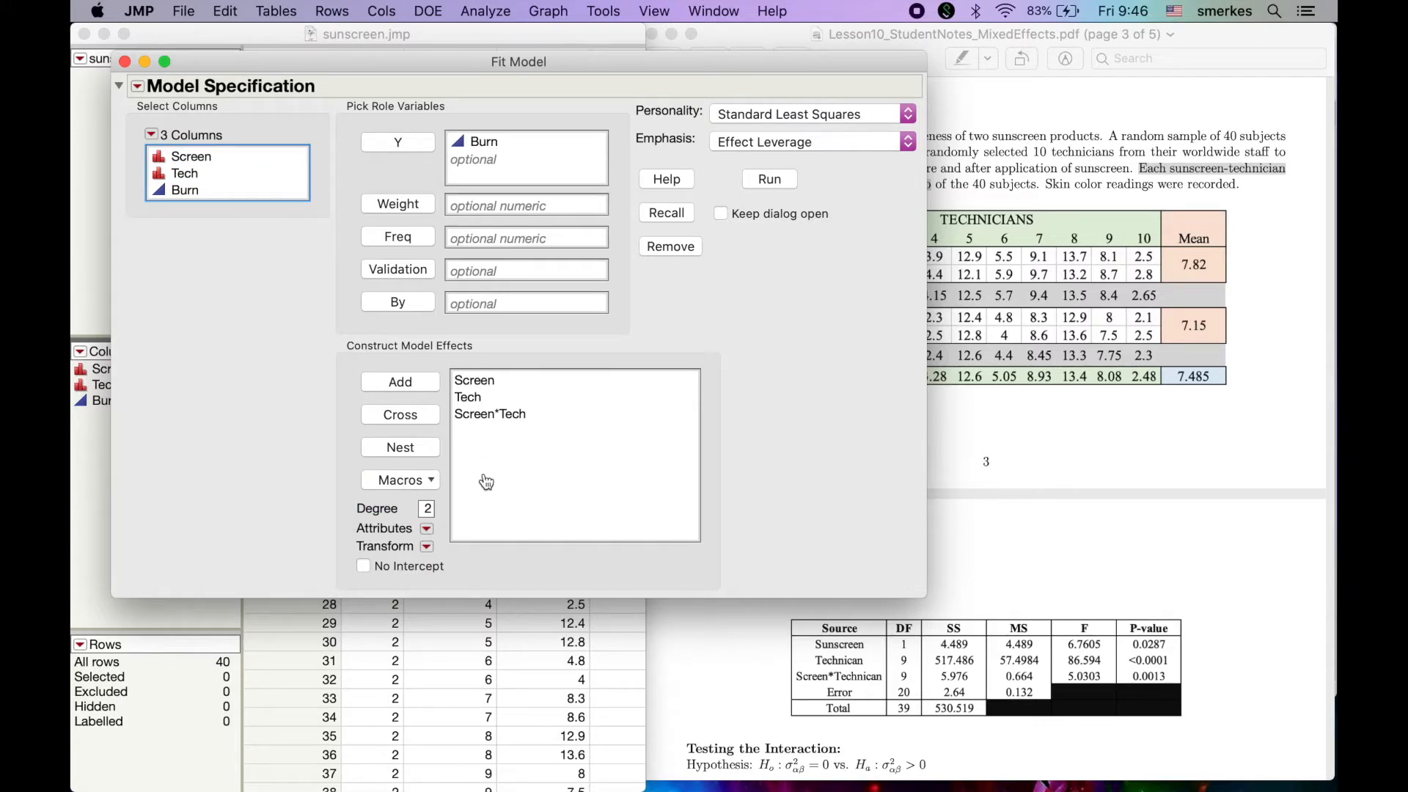
Review the mixed-model ANOVA section of the PDF notes in Preview, then return to the Fit Model dialog in JMP
left_click(1112, 505)
scroll(1112, 505, "down", 4)
scroll(1111, 506, "up", 4)
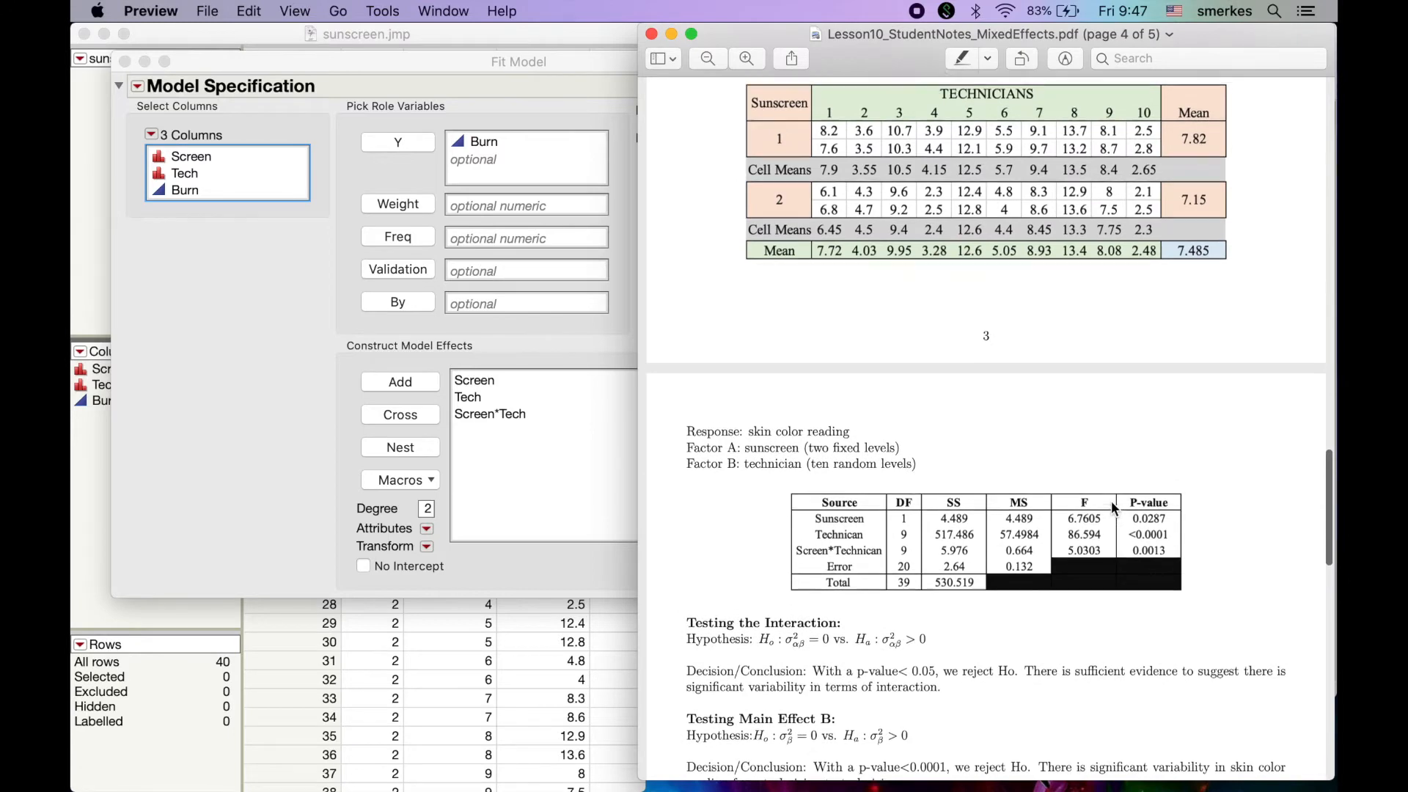
scroll(1111, 500, "up", 12)
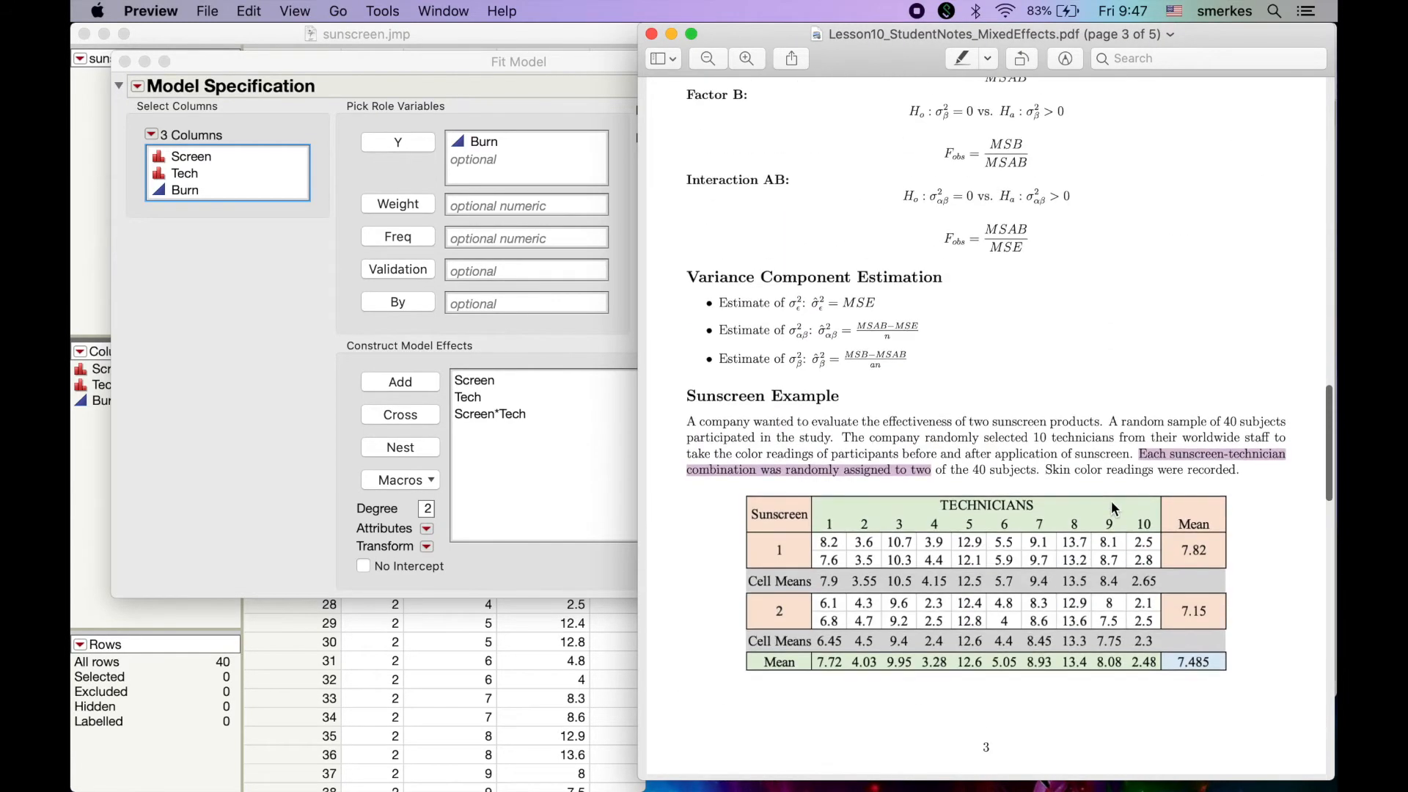
left_click(512, 384)
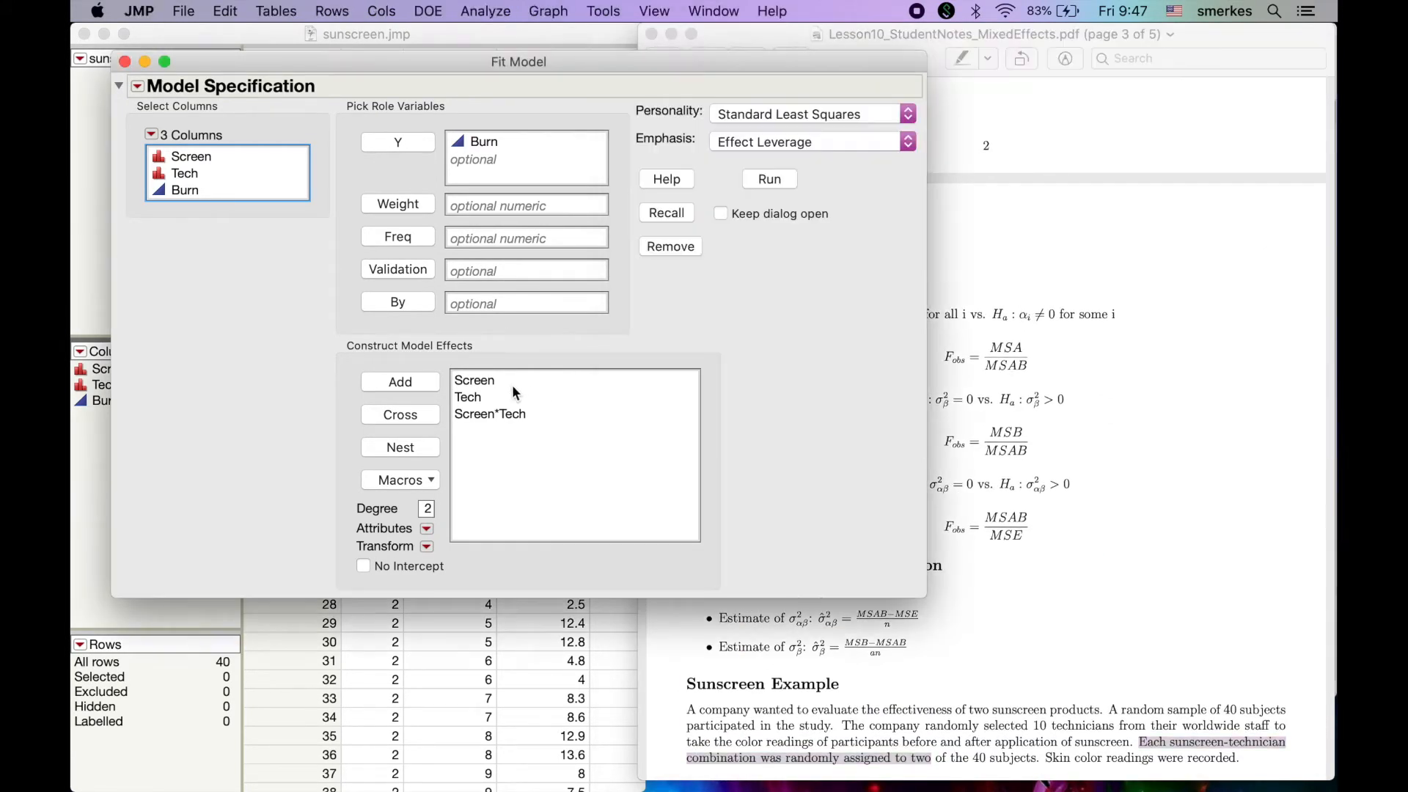
Mark the Tech and Screen*Tech model effects as random effects
left_click(491, 385)
left_click(491, 401)
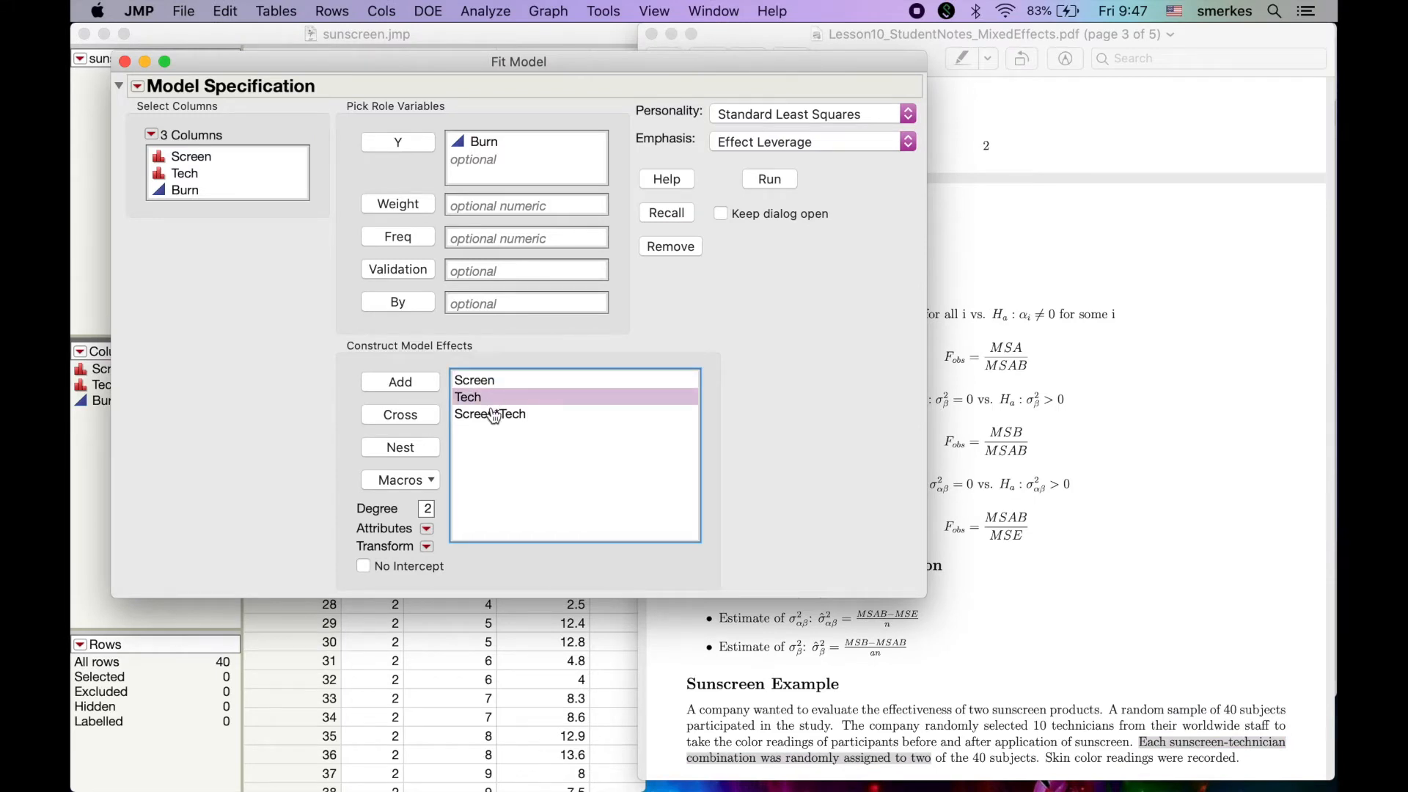
left_click(494, 418)
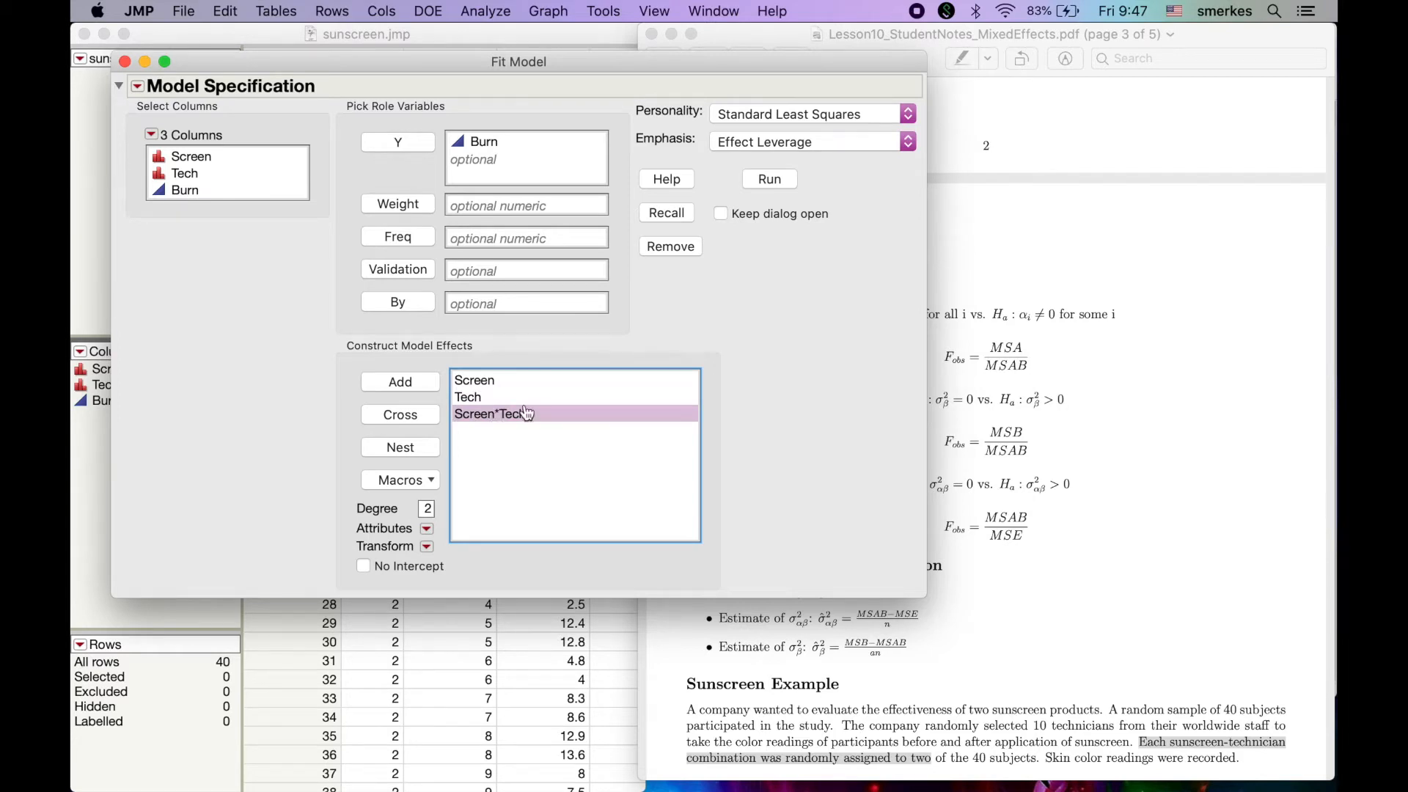
left_click(488, 401)
key("shift+Down")
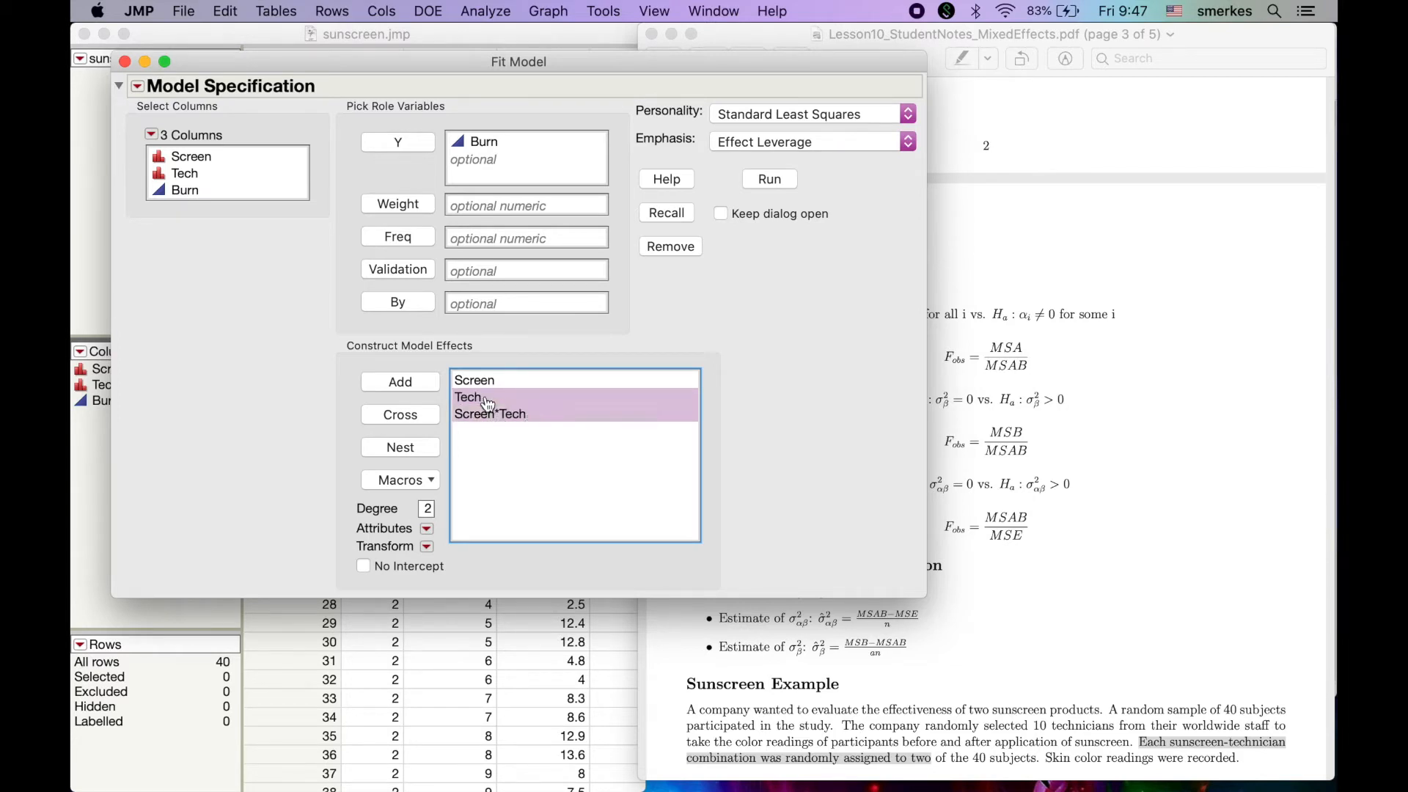
left_click(427, 529)
left_click(433, 543)
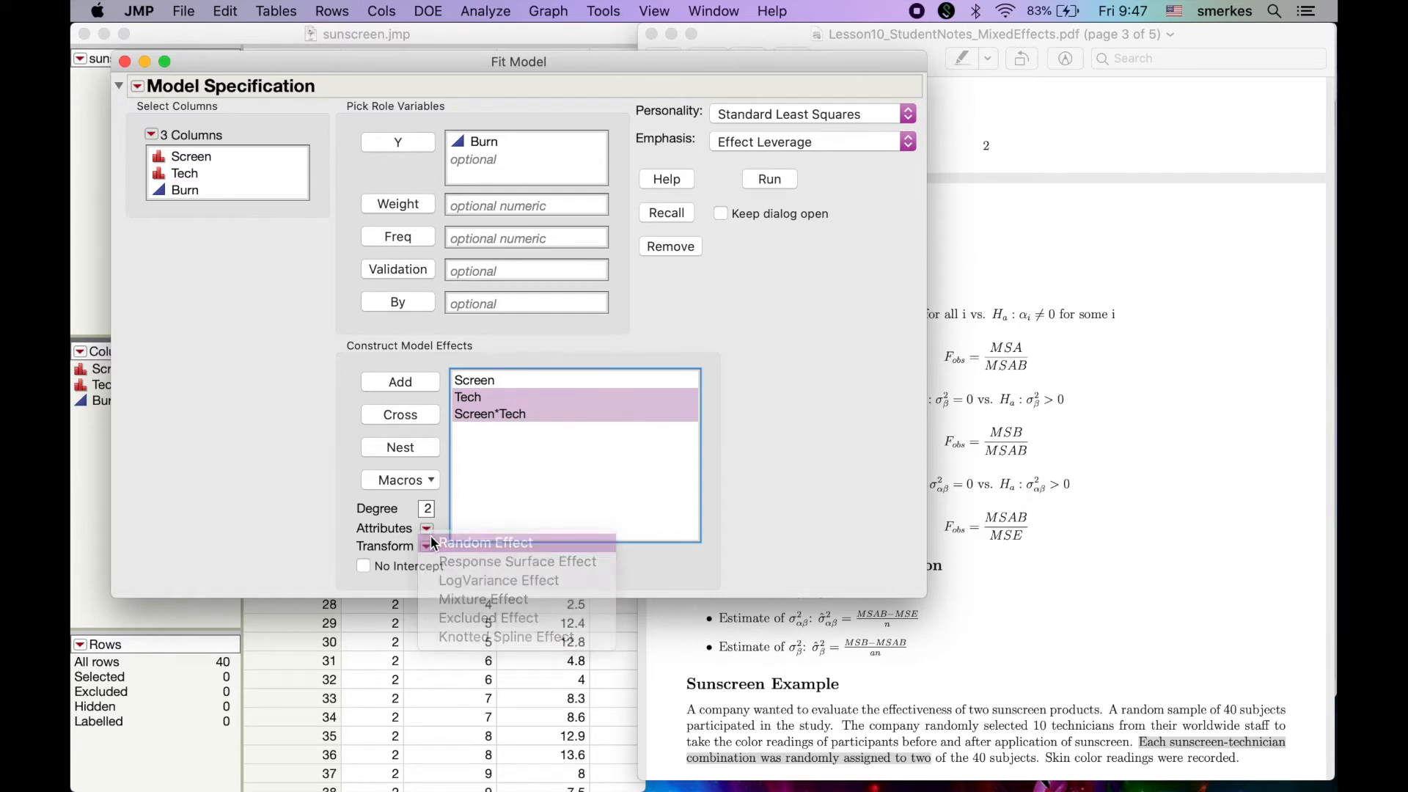
left_click(803, 398)
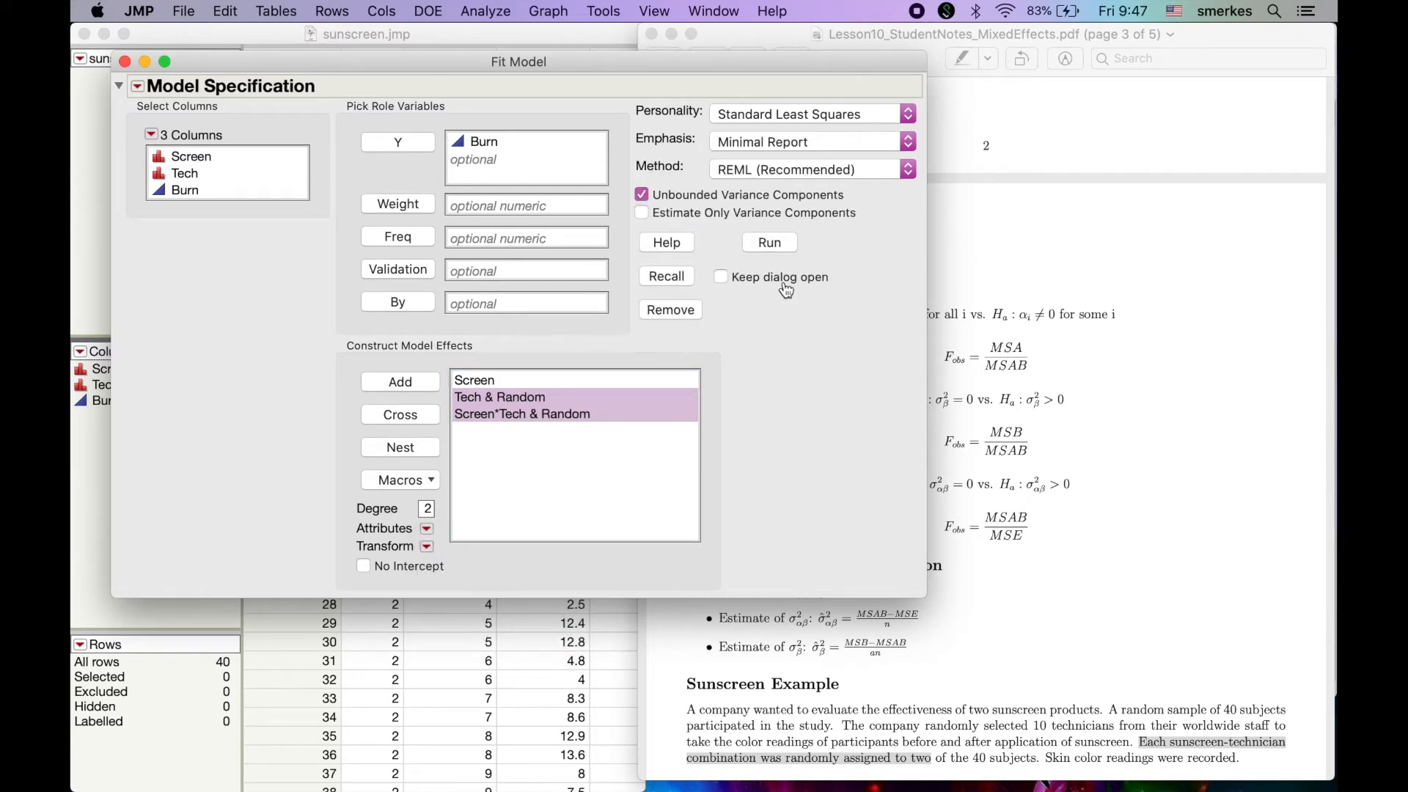
Set the model's estimation method to EMS (Traditional)
left_click(872, 180)
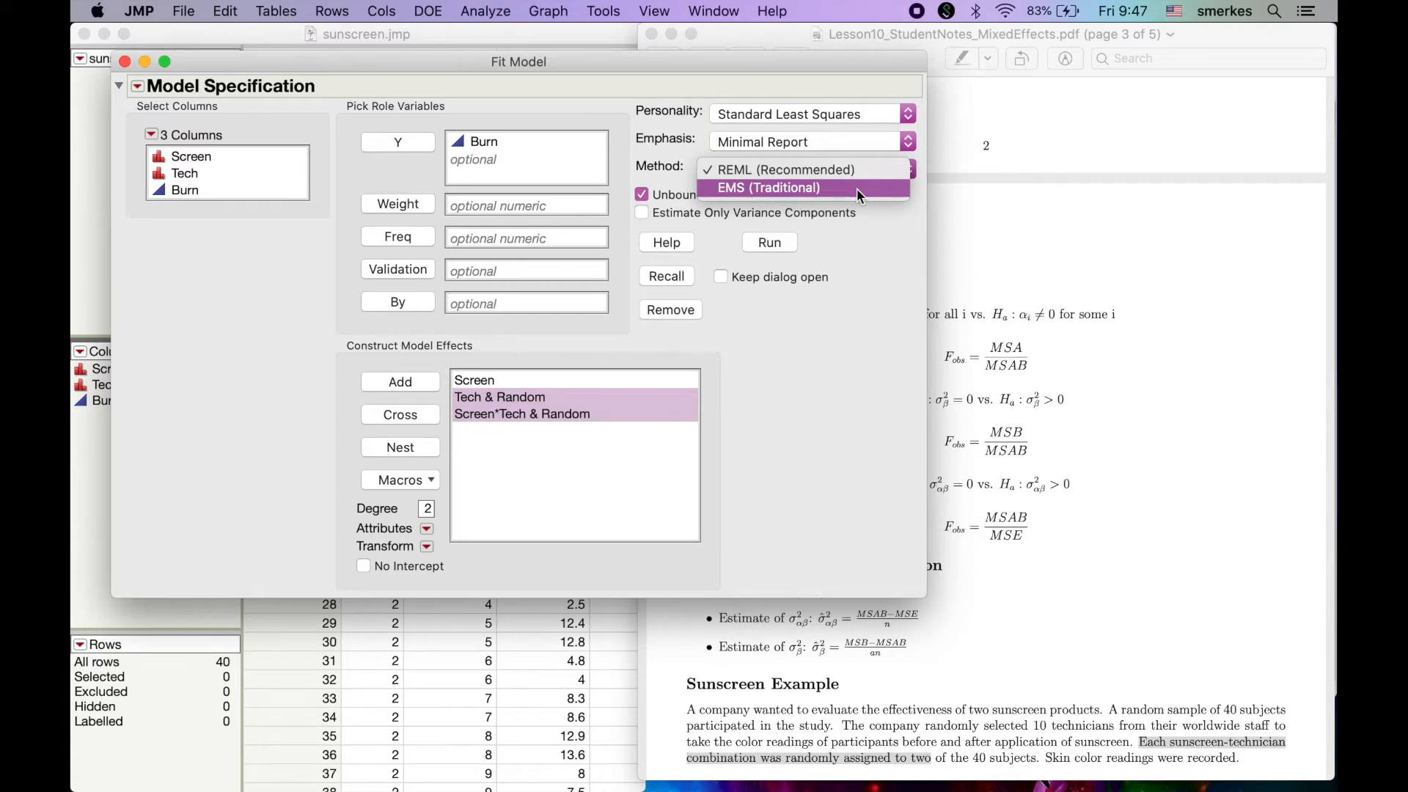
left_click(857, 188)
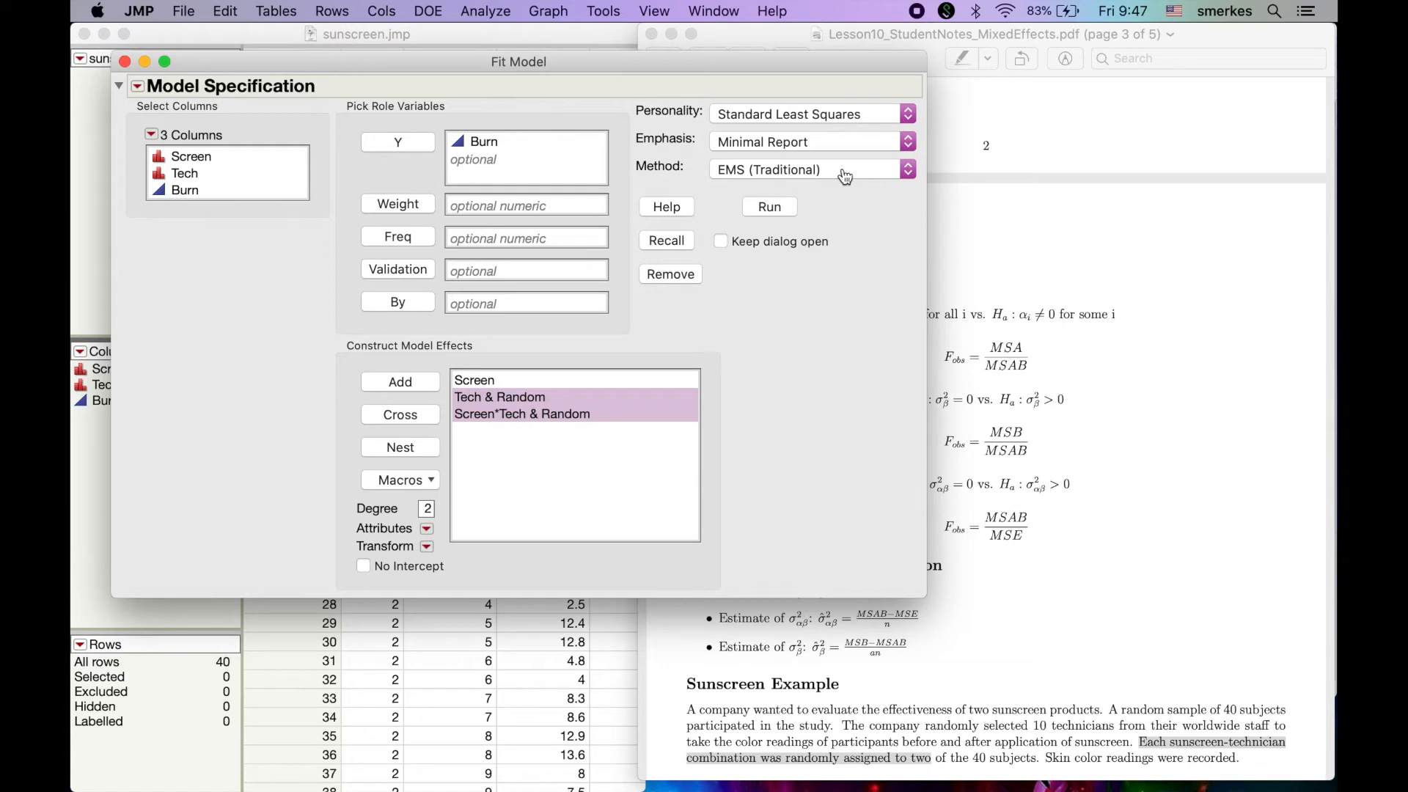
left_click(845, 175)
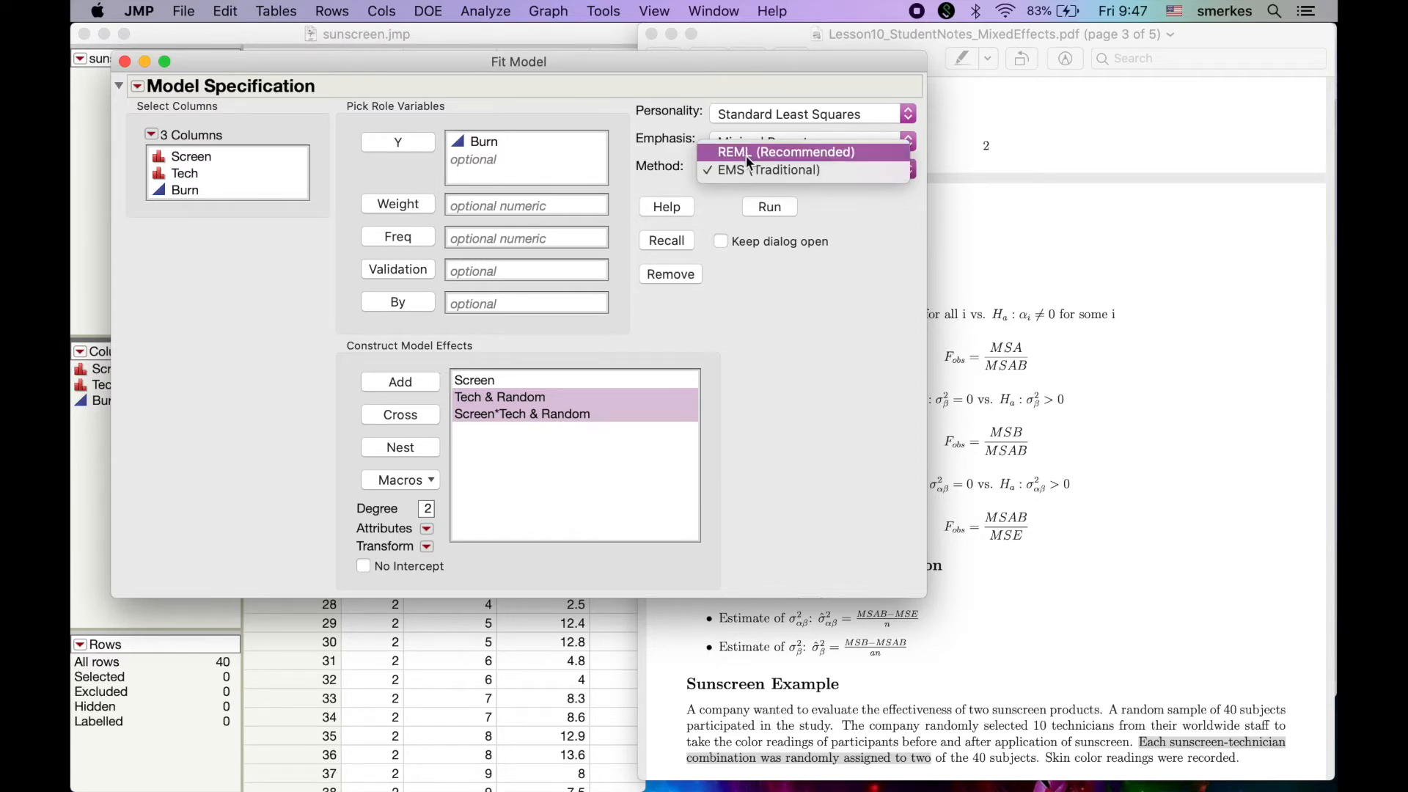
left_click(754, 175)
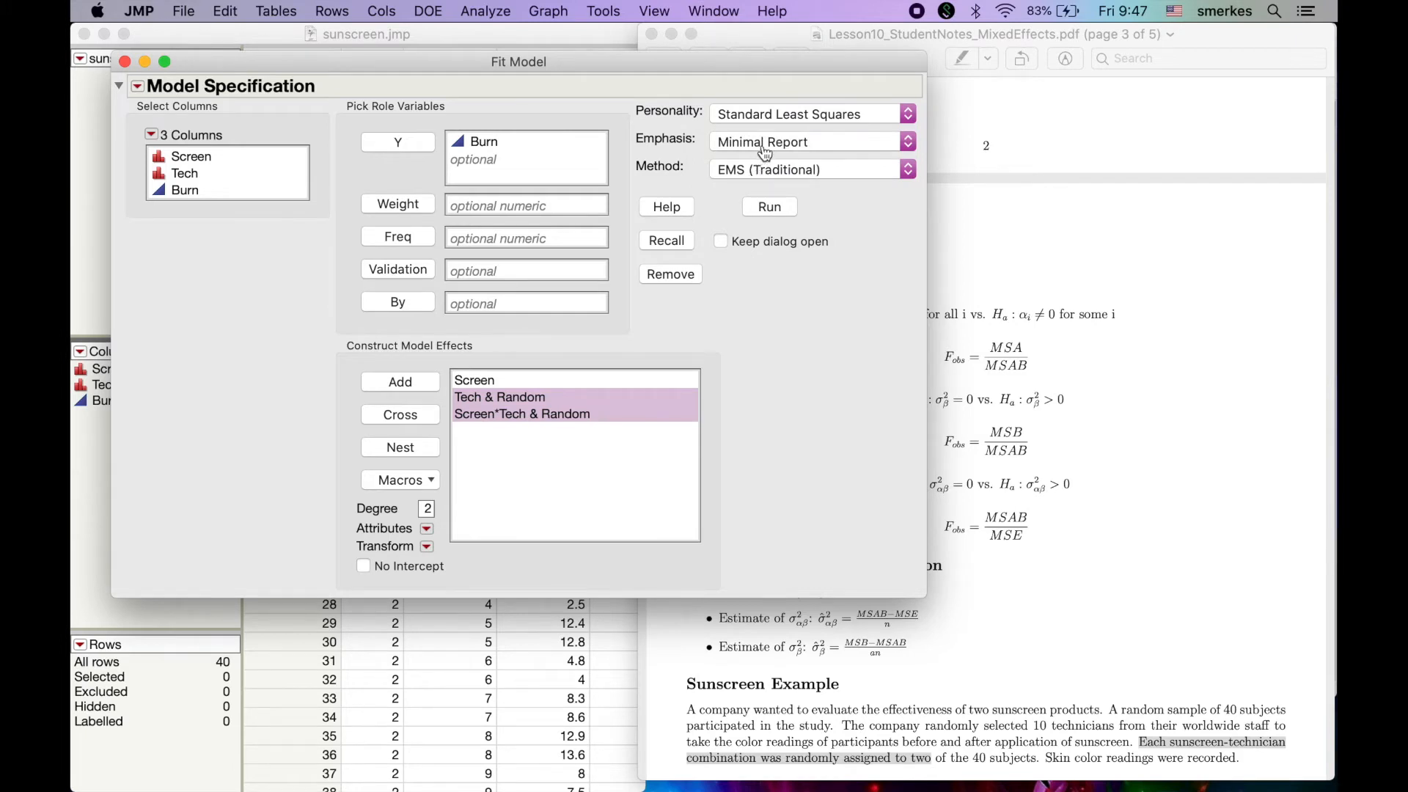
Set the report emphasis to Effect Leverage and run the model
left_click(764, 152)
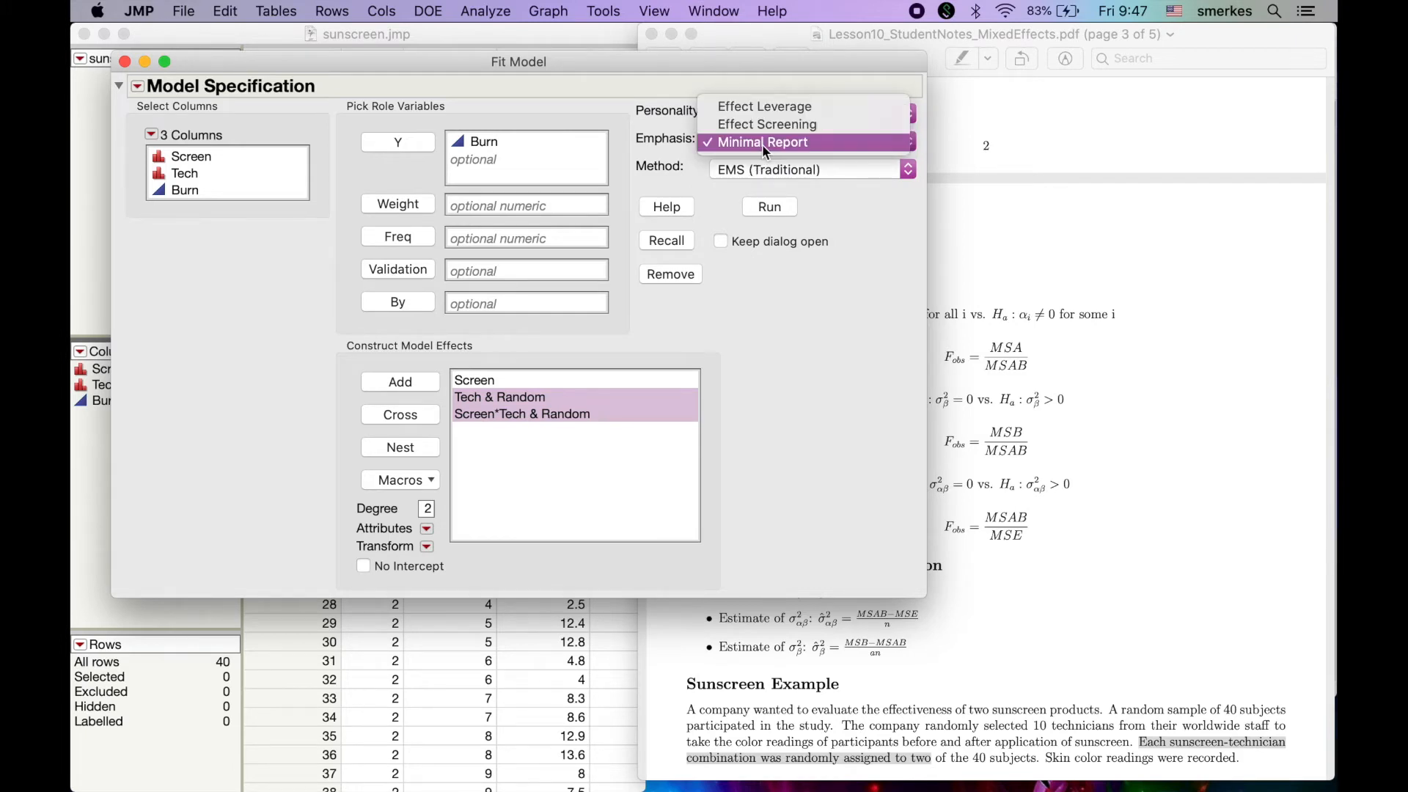
left_click(770, 105)
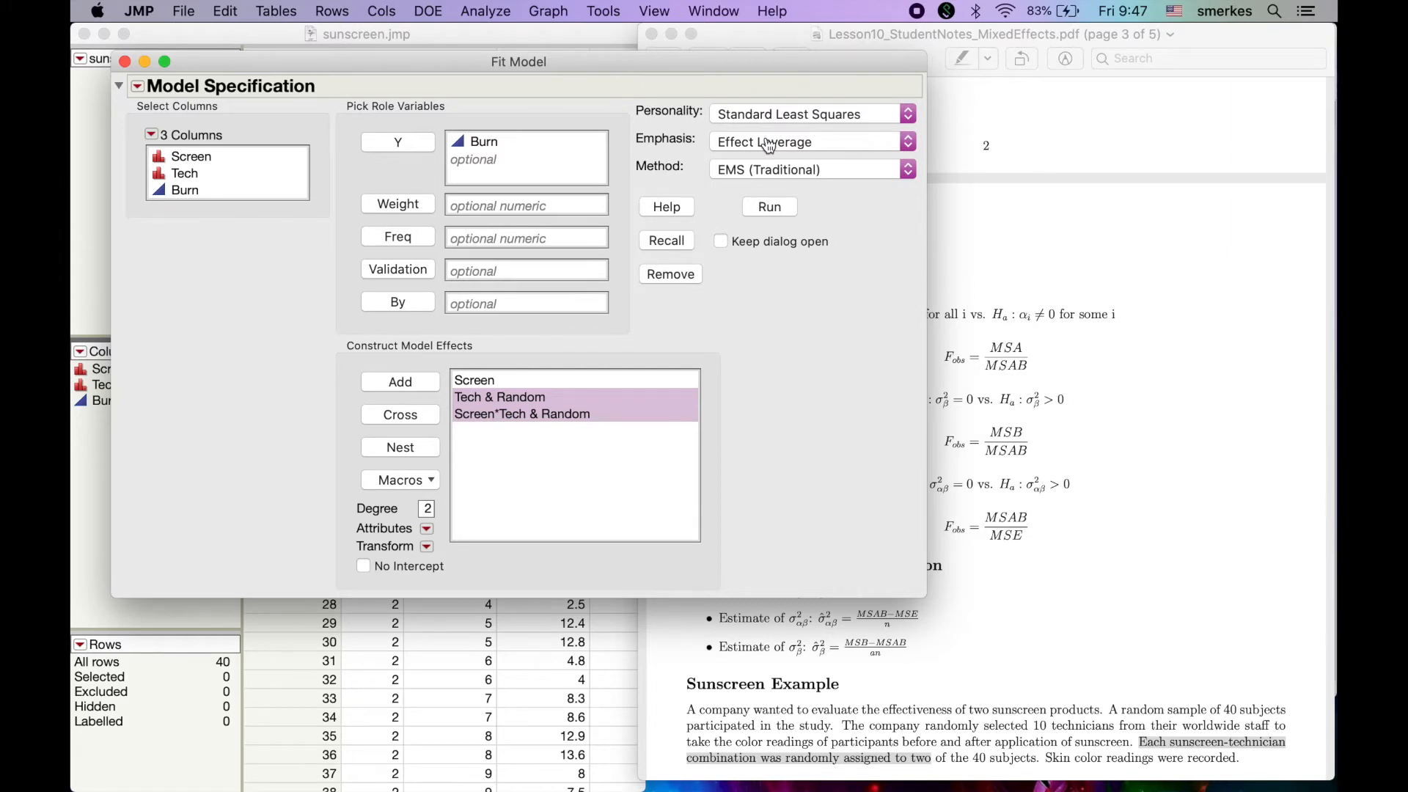
left_click(767, 209)
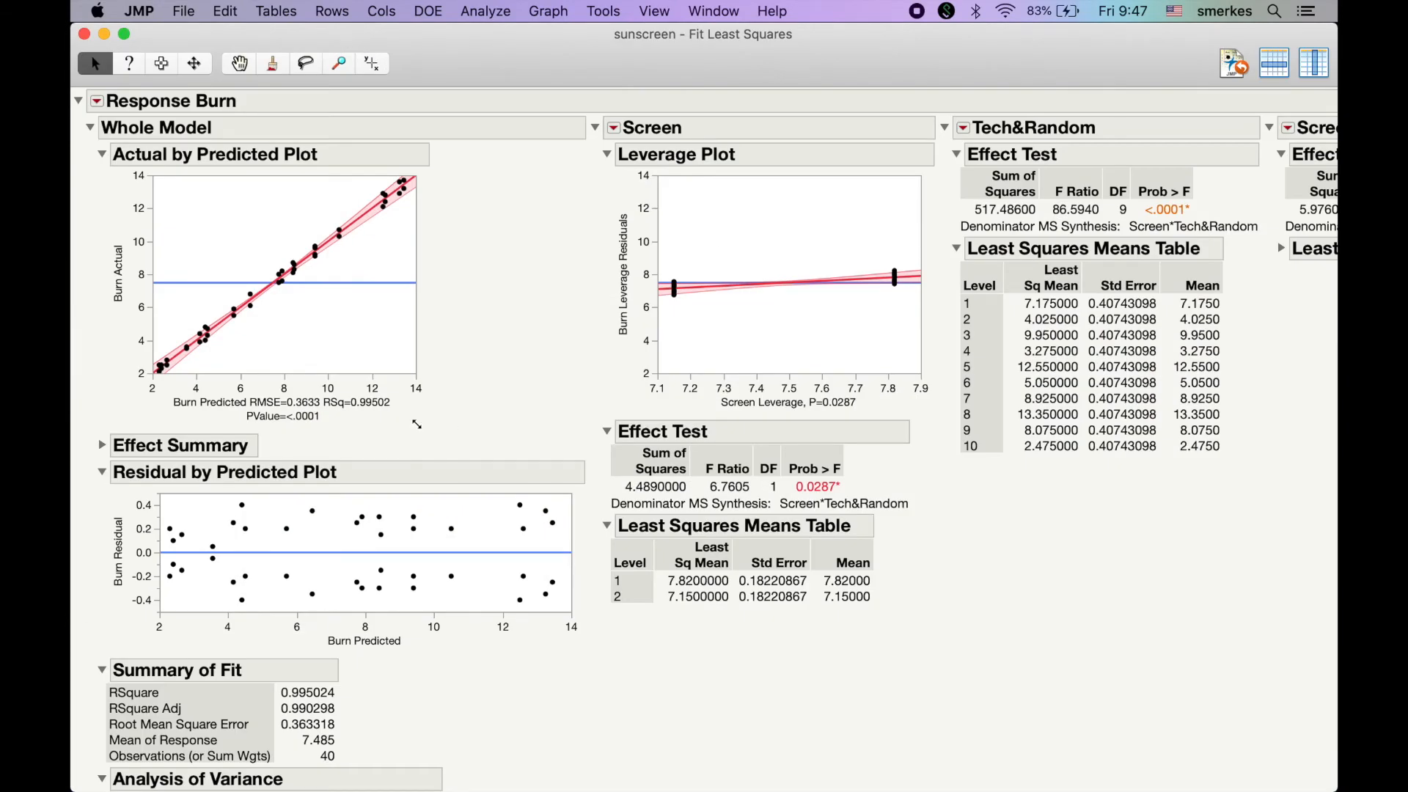
Collapse the Parameter Estimates, Expected Mean Squares, Variance Component Estimates and Test Denominator Synthesis sections of the report
scroll(416, 424, "down", 10)
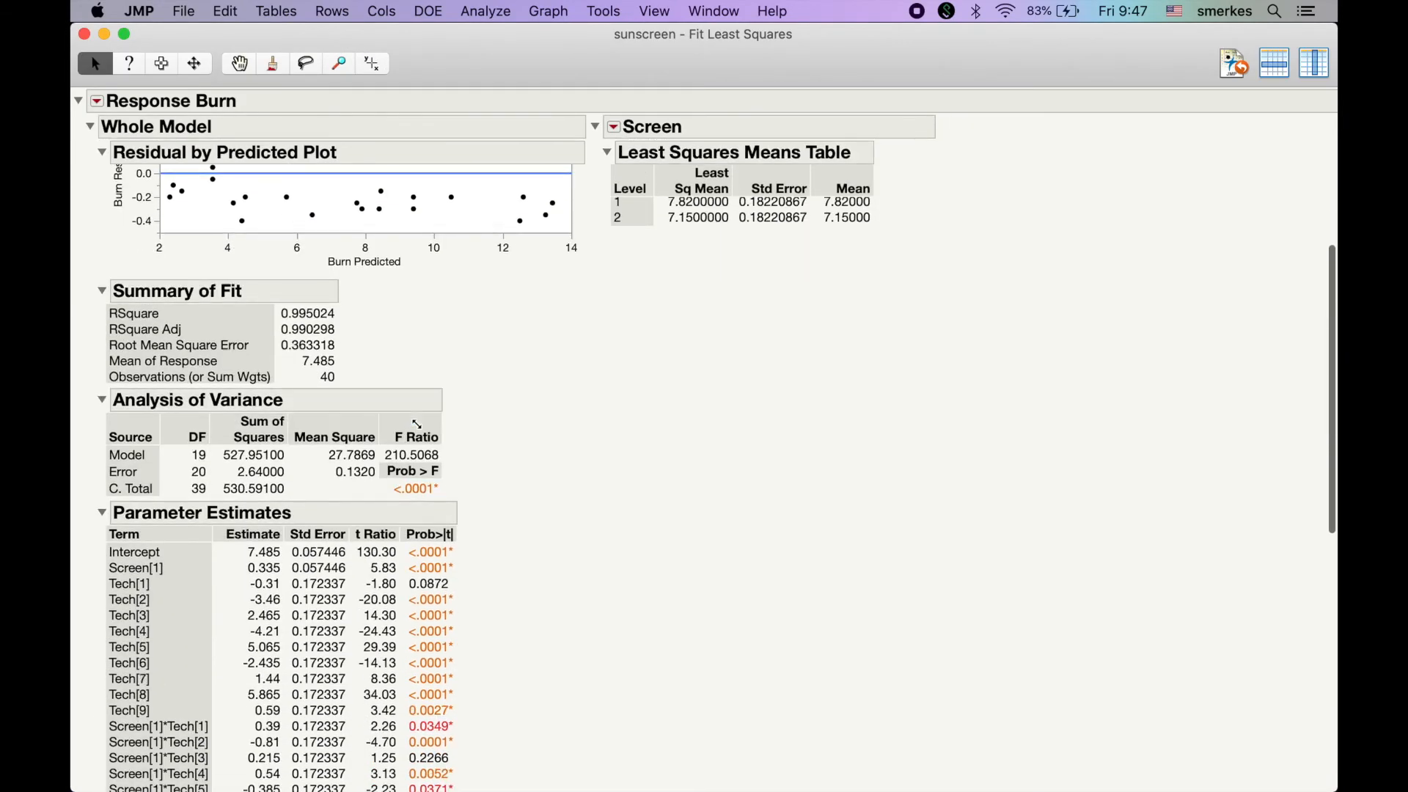
left_click(103, 513)
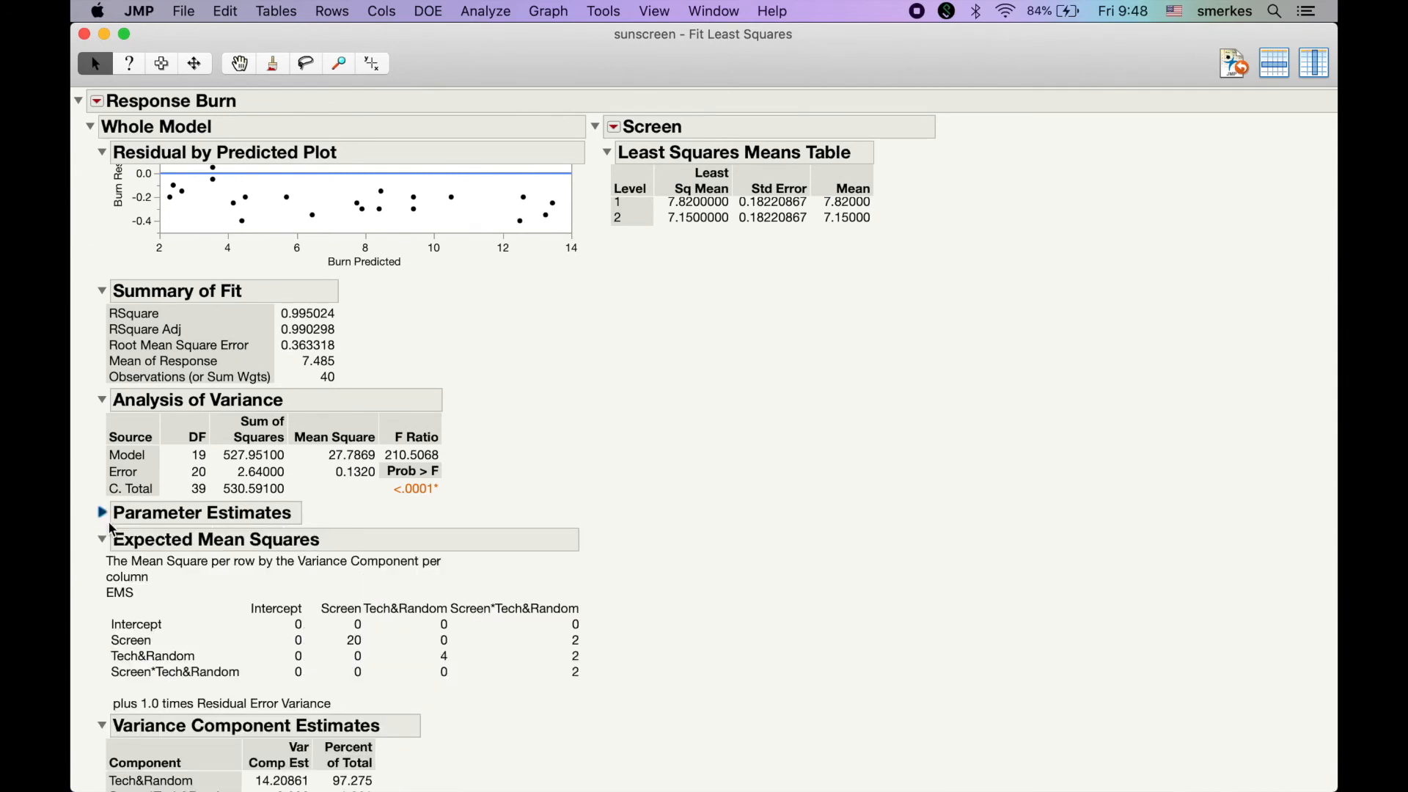
left_click(102, 540)
left_click(103, 570)
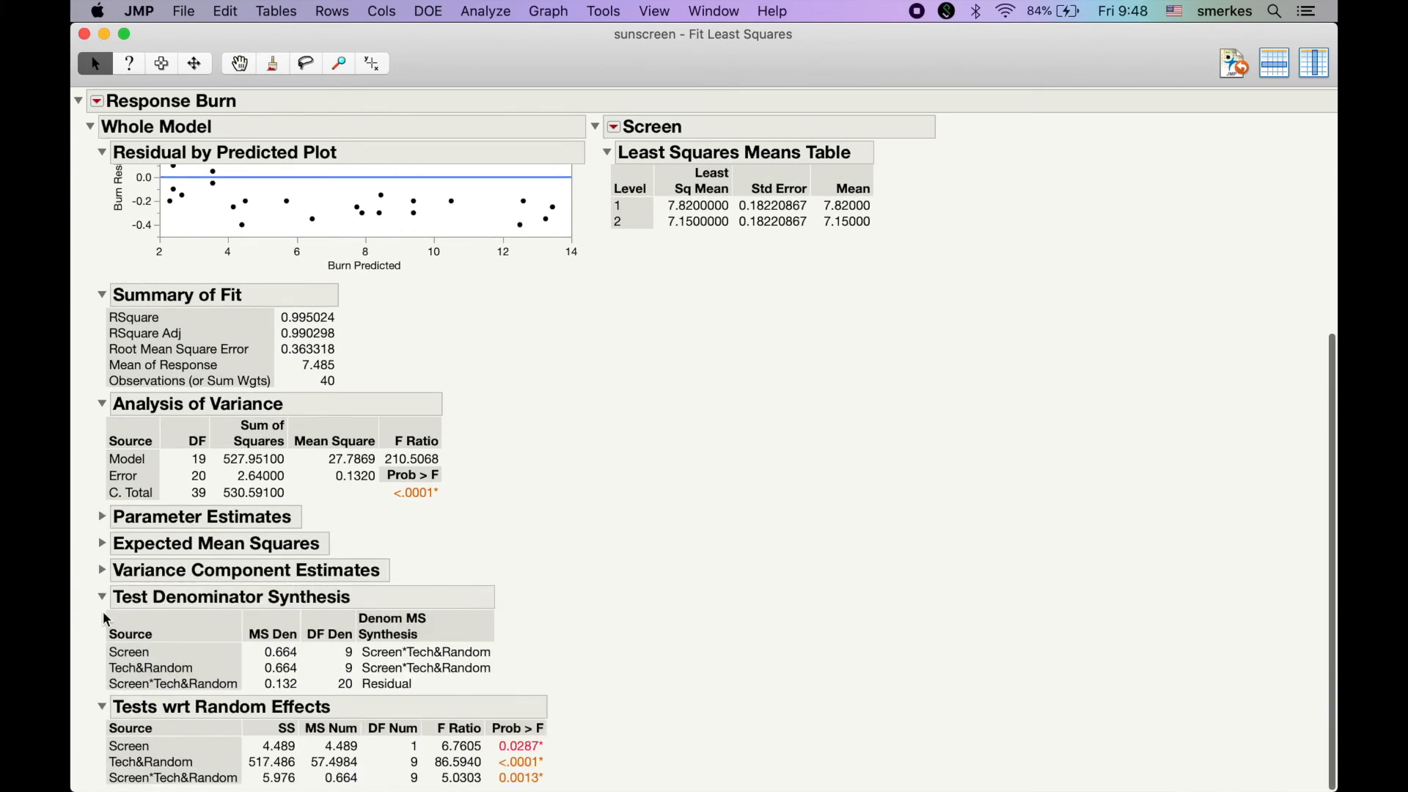
left_click(102, 597)
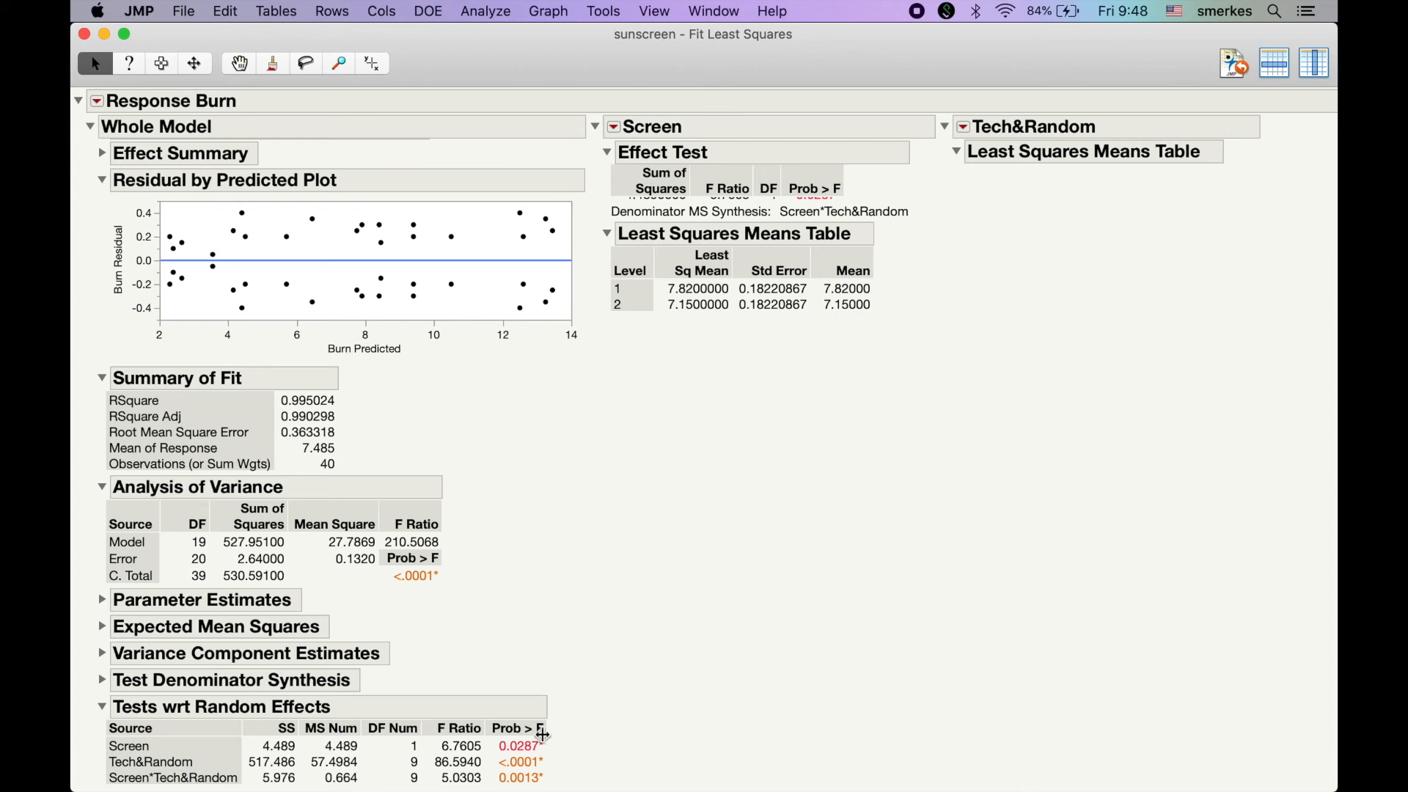
Expand the Test Denominator Synthesis and Variance Component Estimates sections of the report
left_click(104, 682)
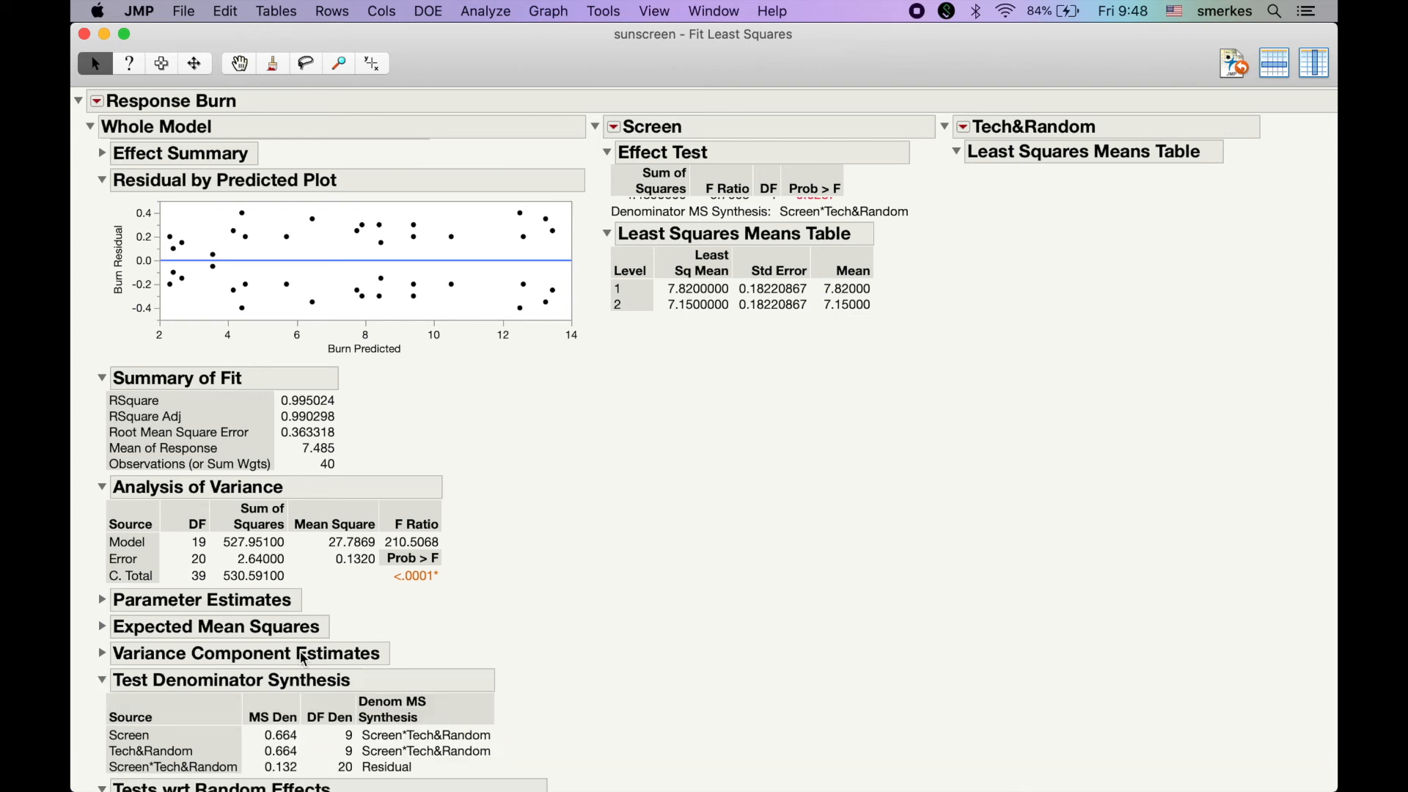
scroll(302, 659, "down", 3)
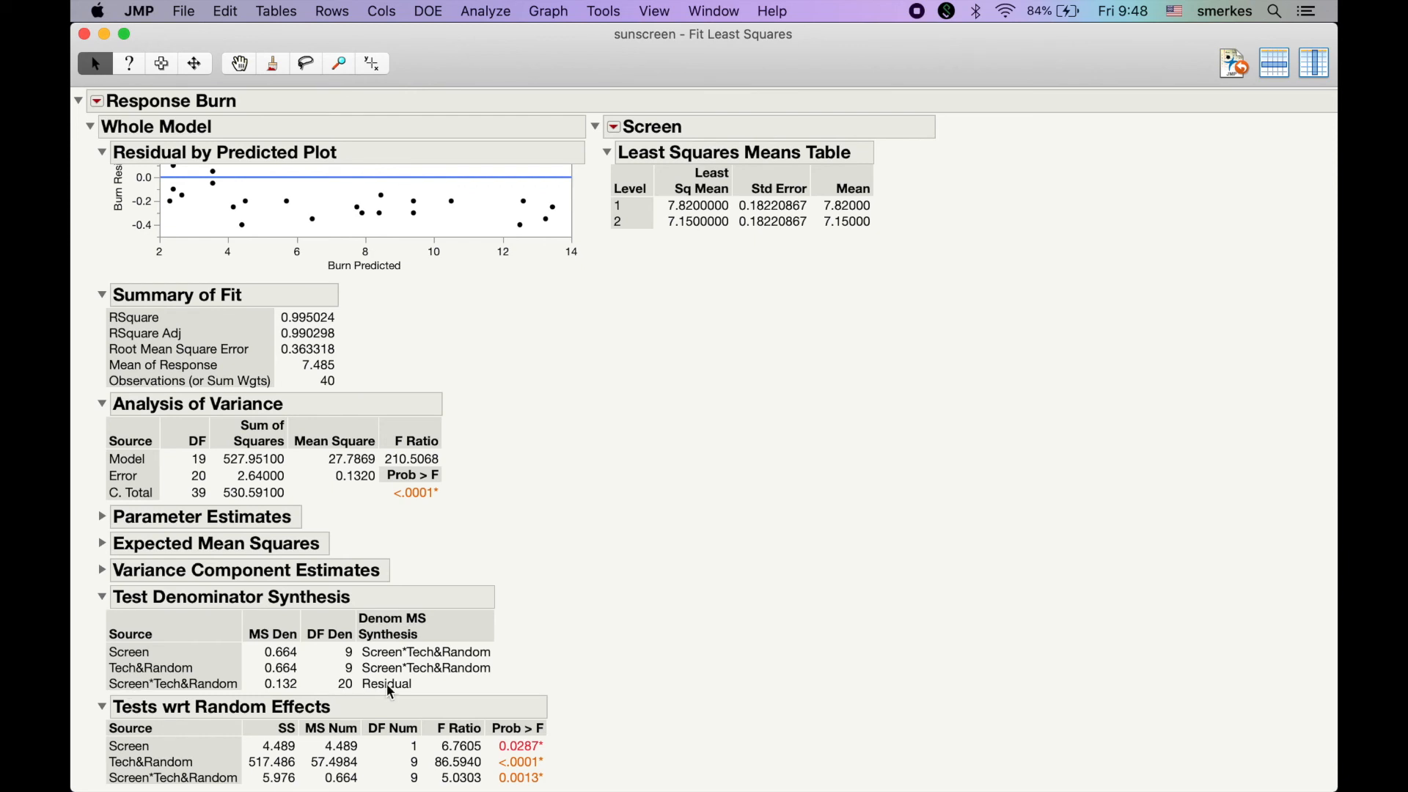
left_click(103, 570)
scroll(235, 622, "down", 2)
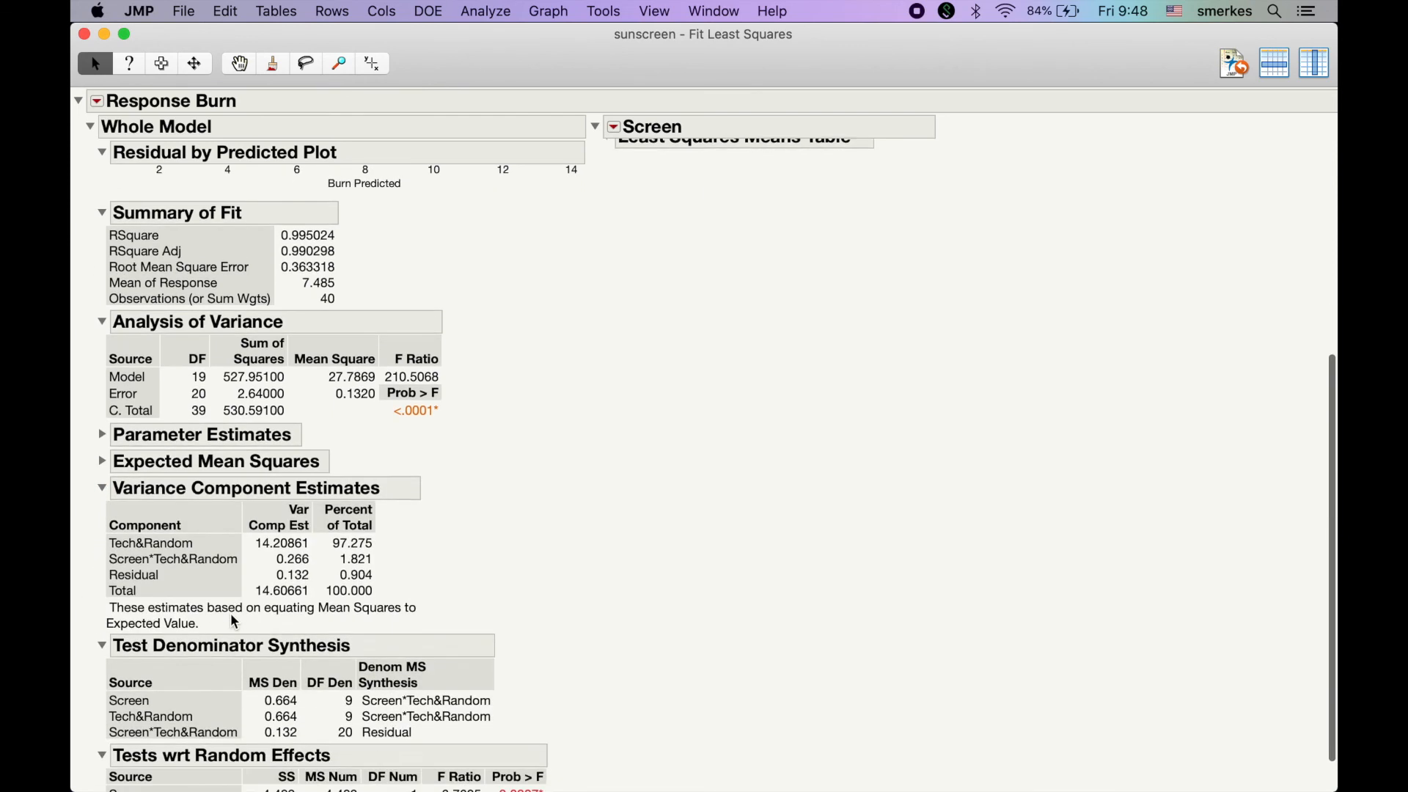
scroll(235, 622, "down", 1)
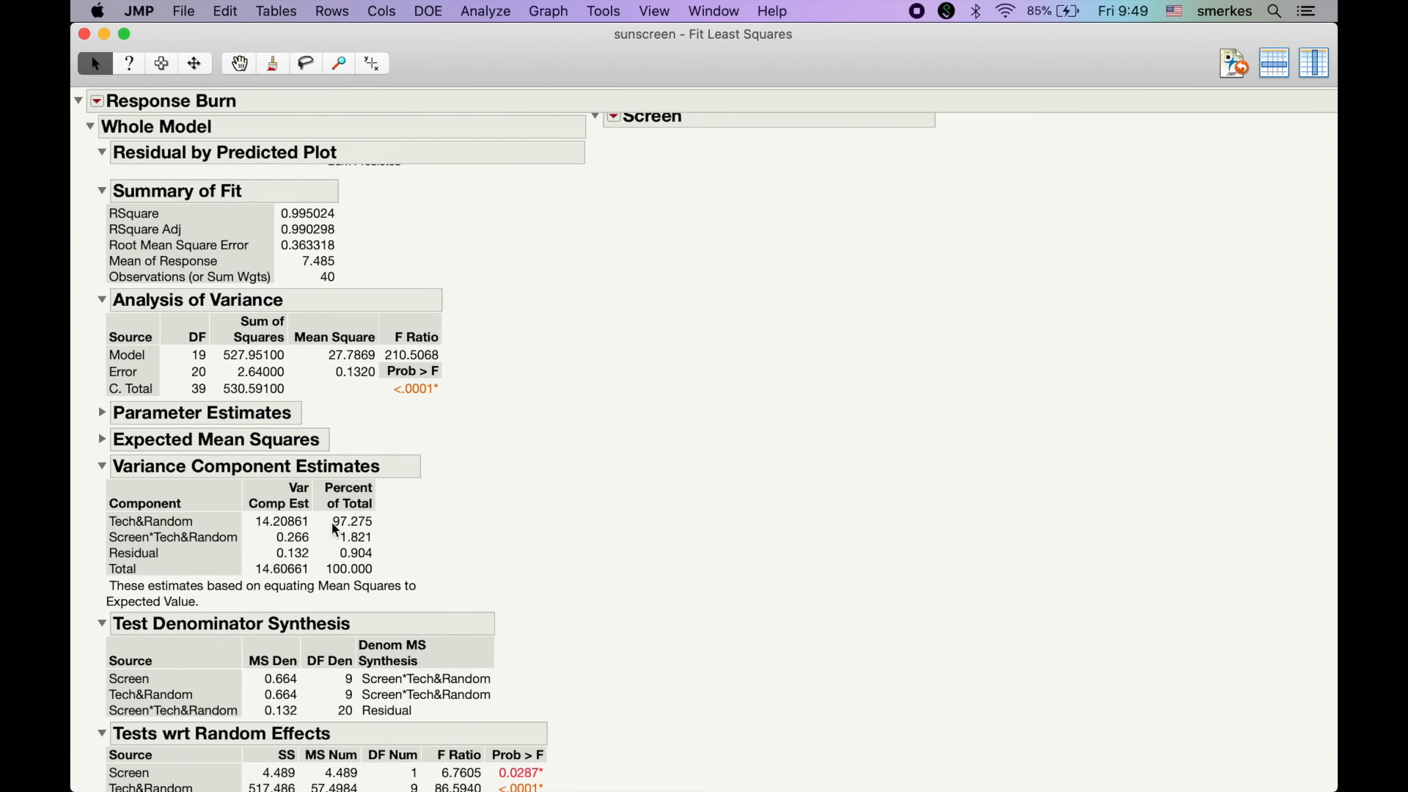
Narrow the Fit Least Squares report to uncover the PDF notes, then switch to Preview and consult the Variance Component Estimation formulas
left_click_drag(1336, 30, 699, 13)
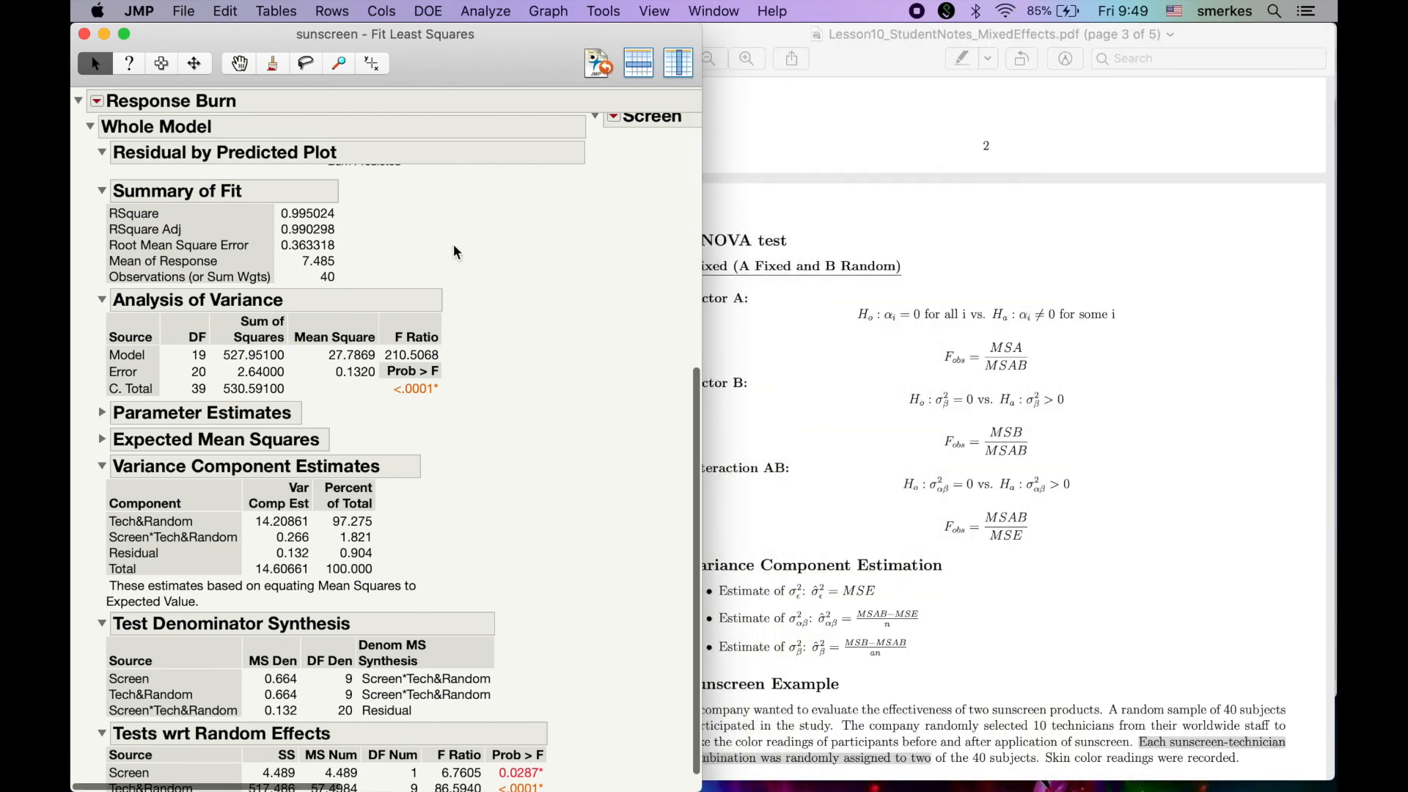
left_click(880, 235)
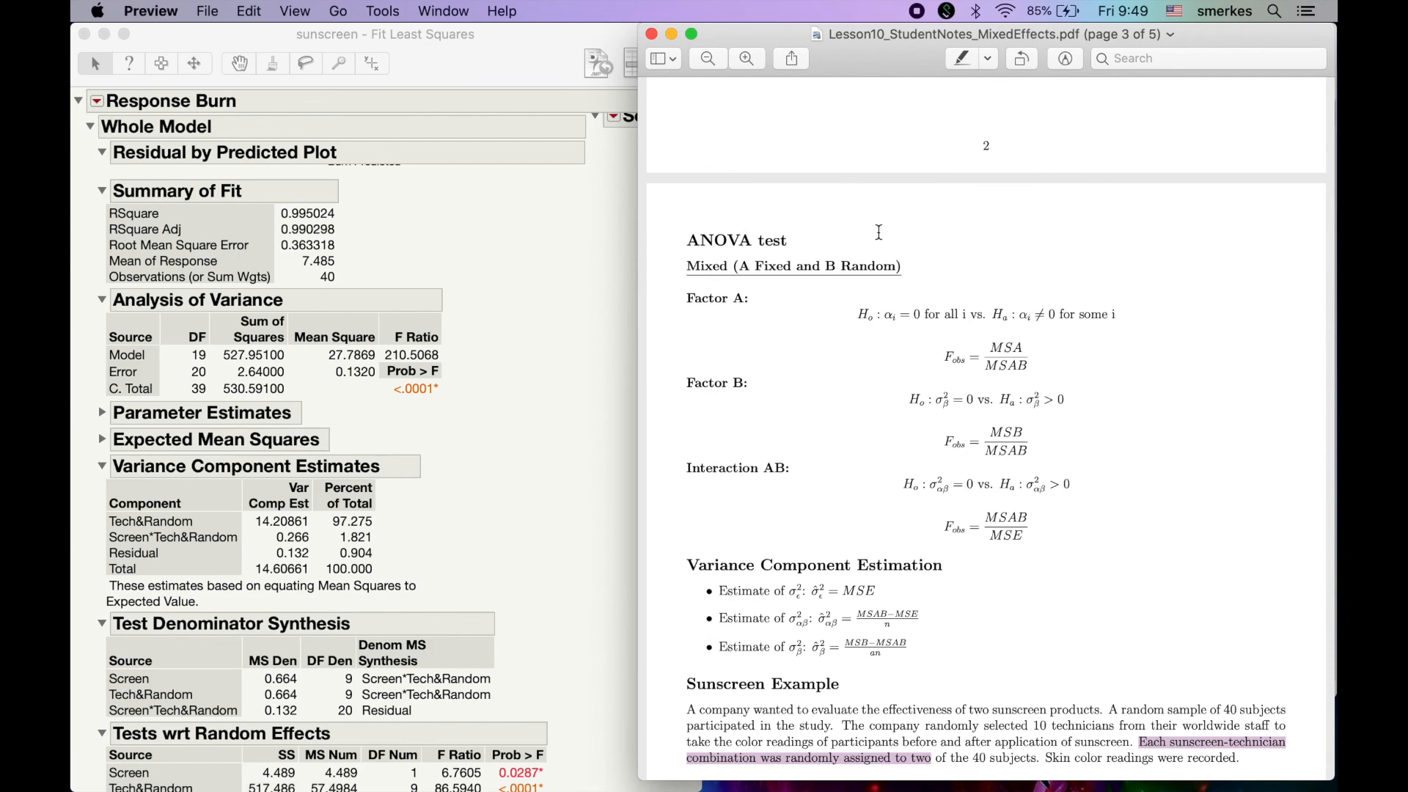
scroll(879, 234, "up", 1)
scroll(879, 231, "down", 10)
scroll(879, 232, "up", 8)
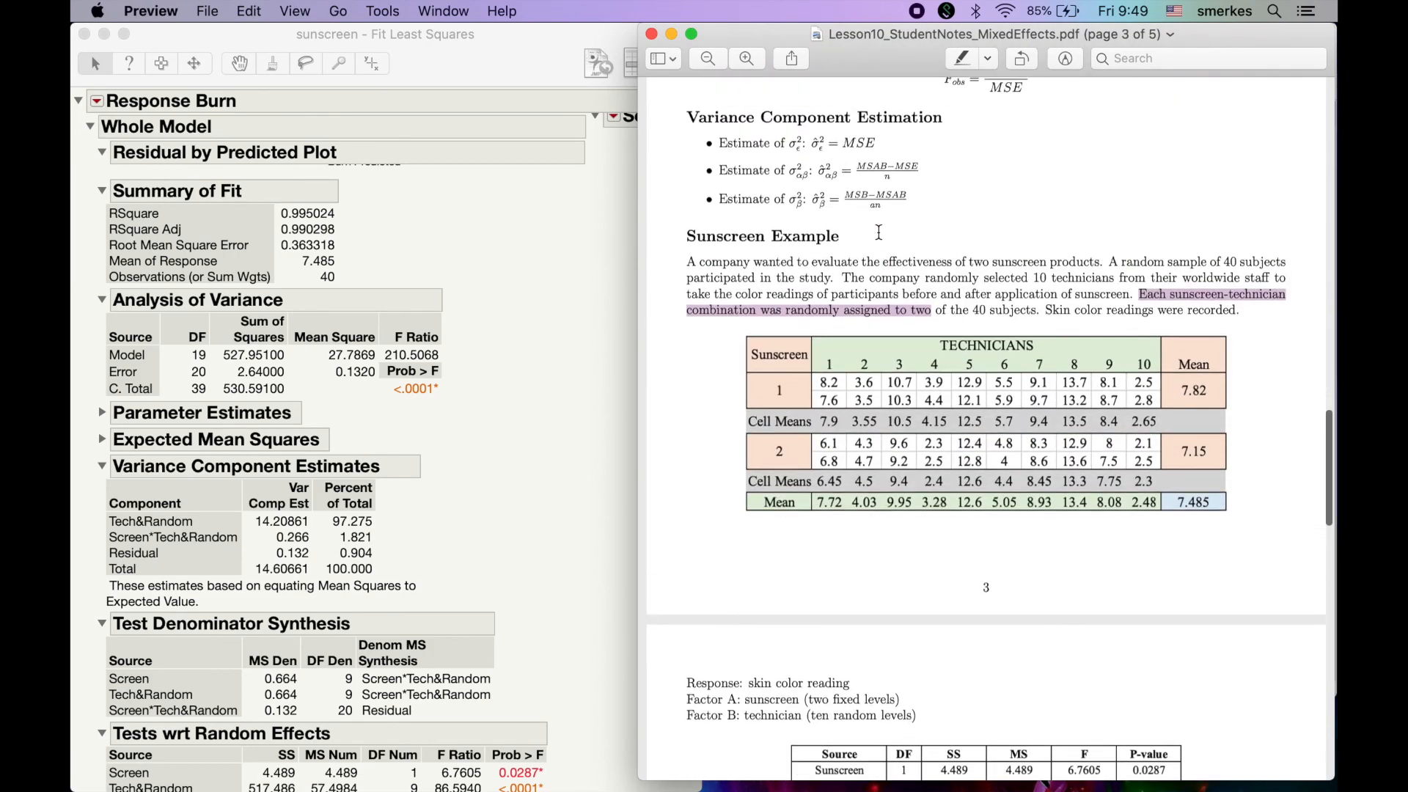